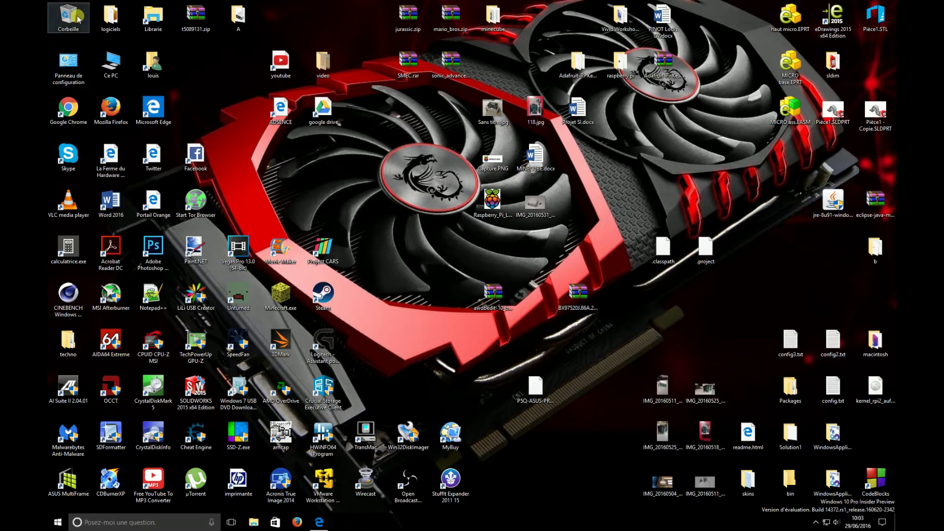
Step: Select the Panneau de configuration, louis and Ce PC desktop icons, briefly showing the Start menu
{"action": "left_click", "coordinate": [75, 66]}
{"action": "left_click", "coordinate": [122, 70]}
{"action": "left_click", "coordinate": [155, 62]}
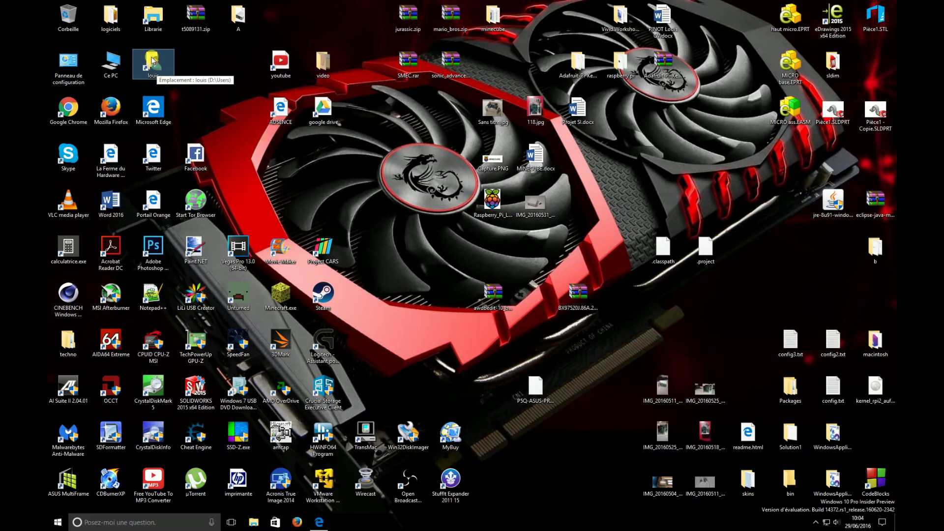
{"action": "left_click", "coordinate": [126, 62], "text": "ctrl"}
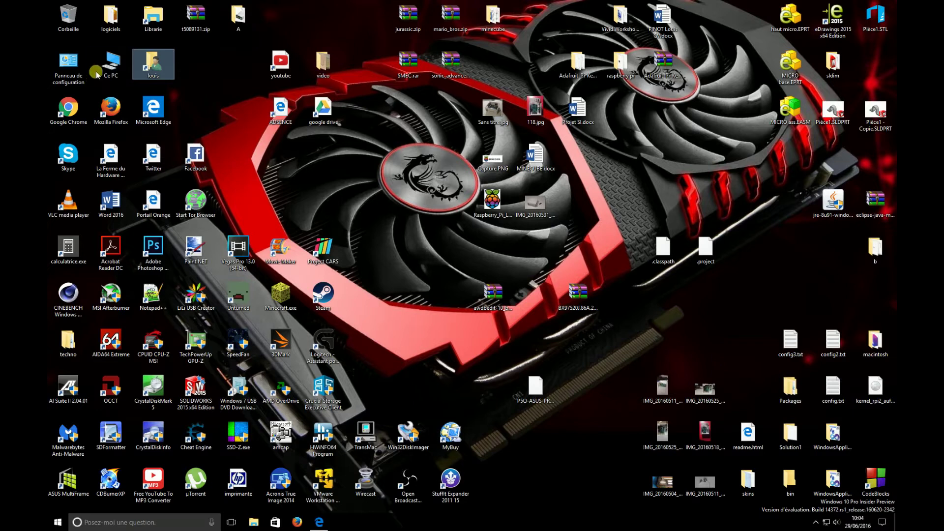
{"action": "left_click", "coordinate": [79, 74]}
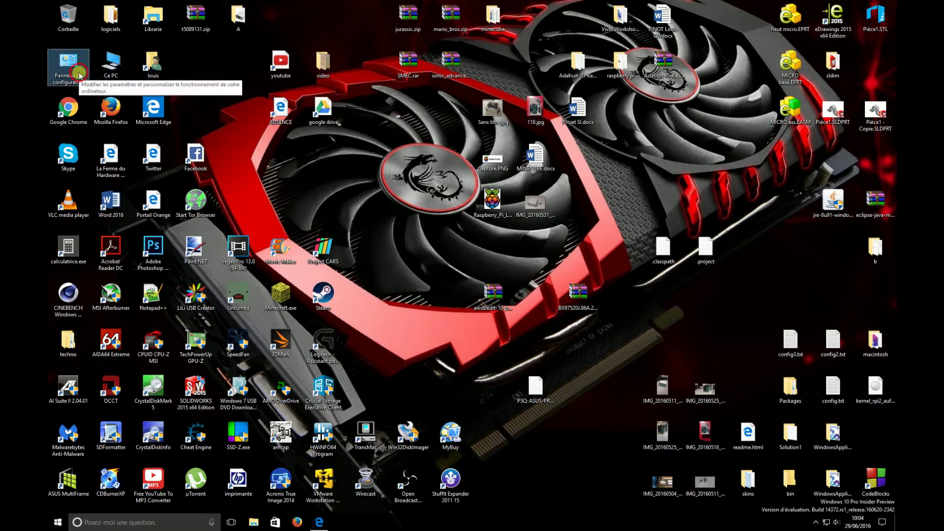
{"action": "left_click", "coordinate": [110, 64]}
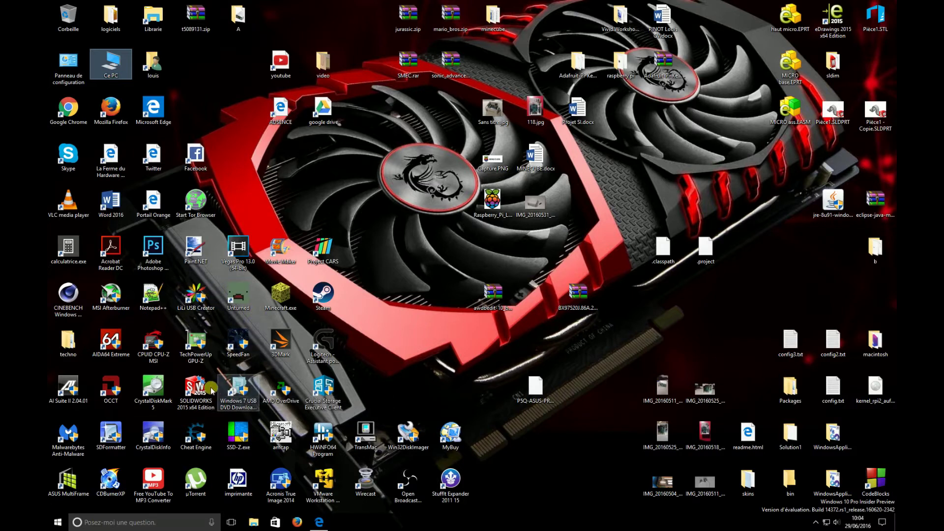
{"action": "key", "text": "super"}
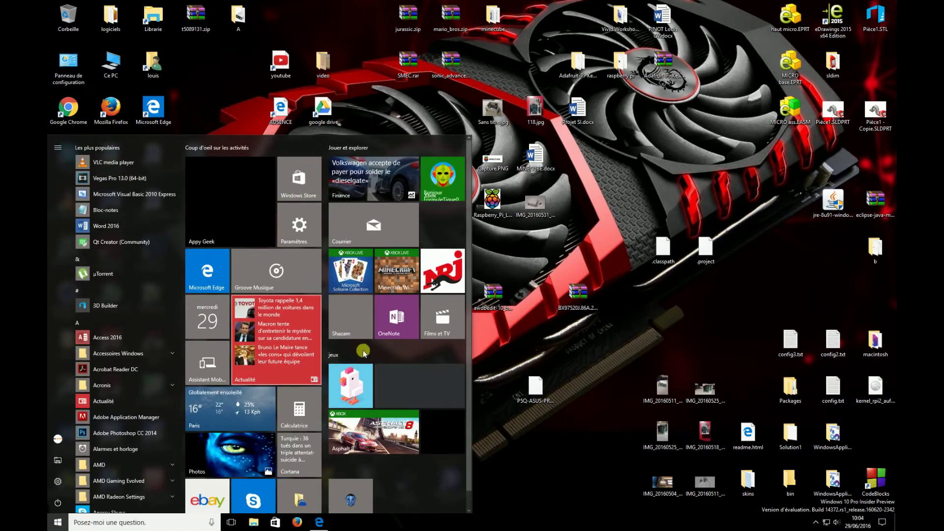
{"action": "left_click", "coordinate": [379, 113]}
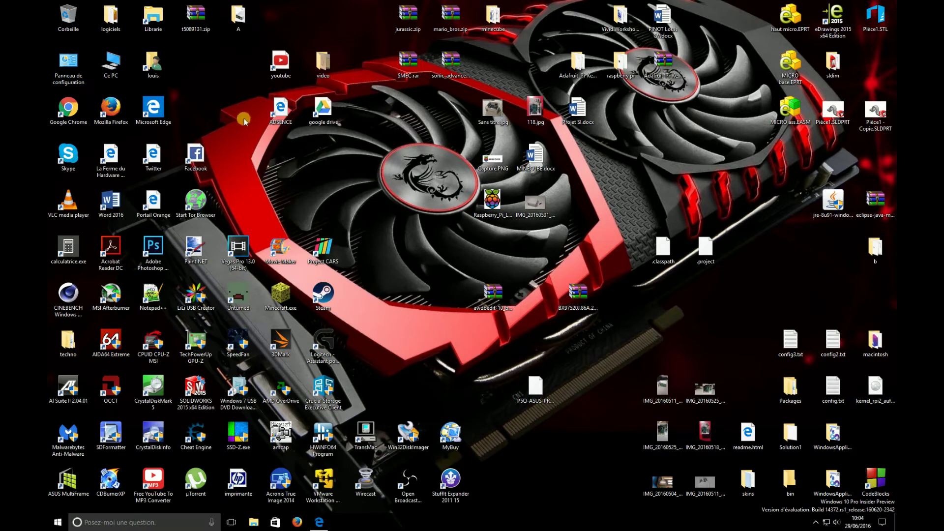
{"action": "left_click", "coordinate": [126, 65]}
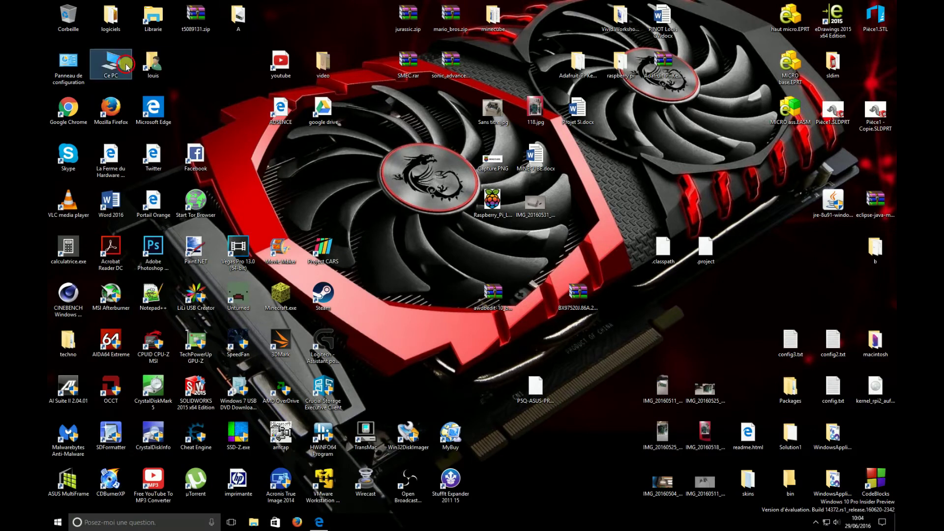
Step: Drag Ce PC from File Explorer onto the desktop to create a 'Ce PC - Raccourci' shortcut
{"action": "double_click", "coordinate": [154, 15]}
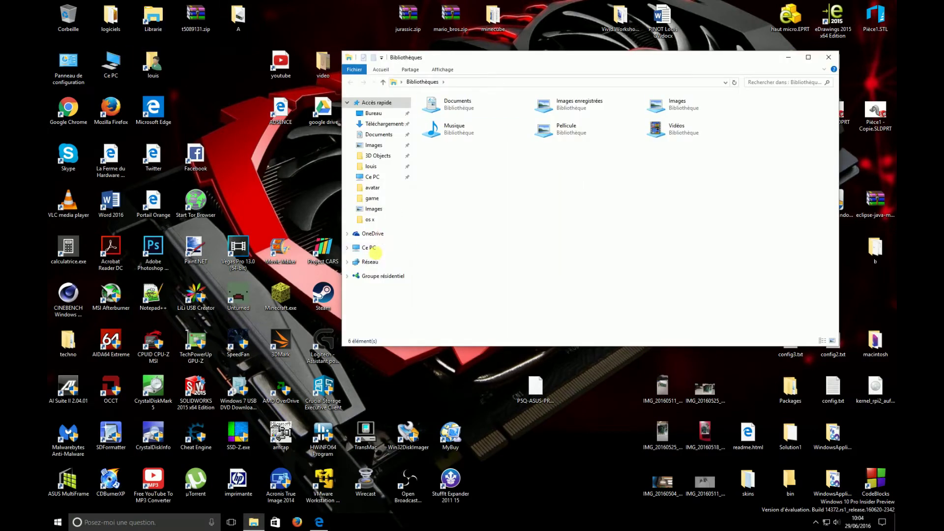
{"action": "left_click", "coordinate": [374, 248]}
{"action": "left_click_drag", "start_coordinate": [371, 248], "coordinate": [197, 71]}
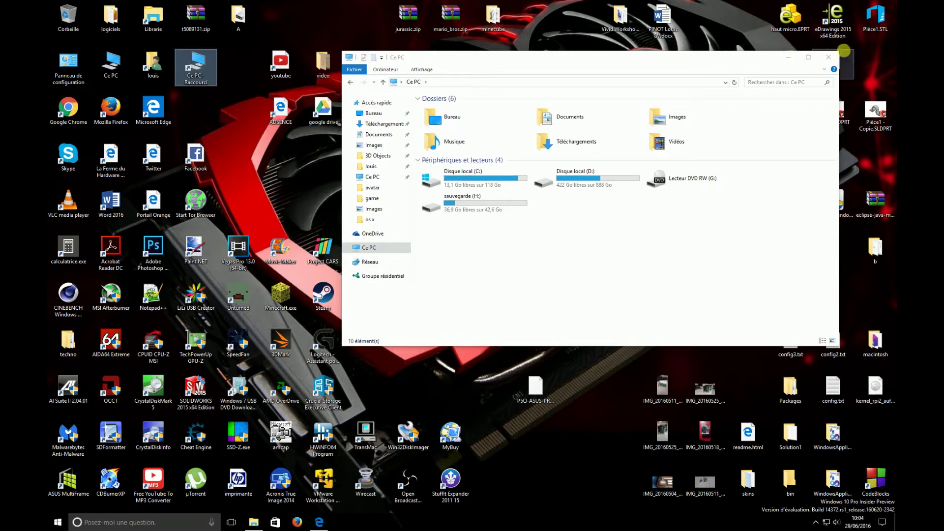
{"action": "left_click", "coordinate": [829, 57]}
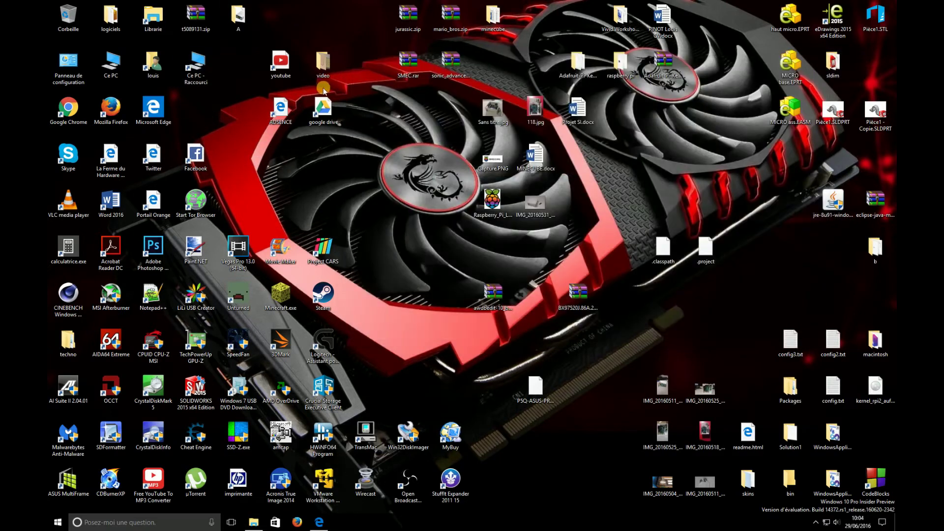
Step: View the Ce PC shortcut's properties, then move the shortcut into the louis folder
{"action": "right_click", "coordinate": [194, 66]}
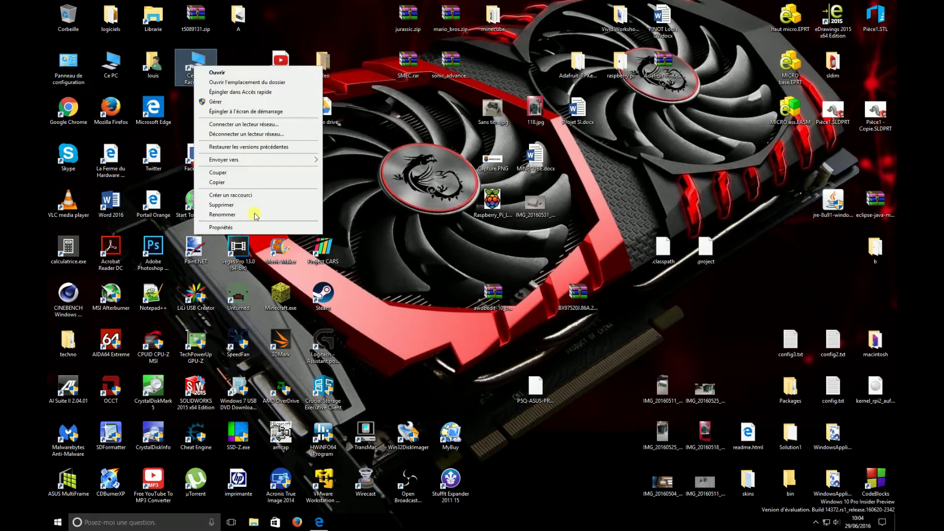
{"action": "left_click", "coordinate": [241, 228]}
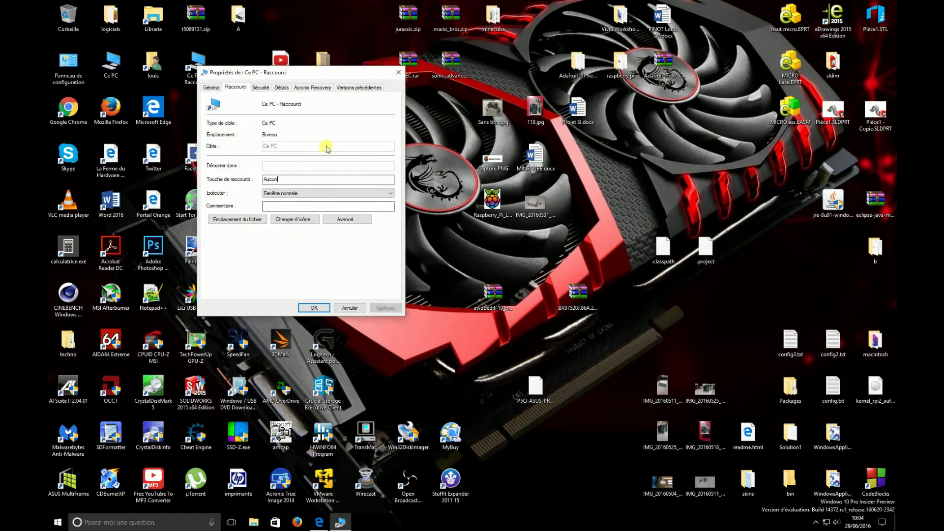
{"action": "left_click", "coordinate": [398, 72]}
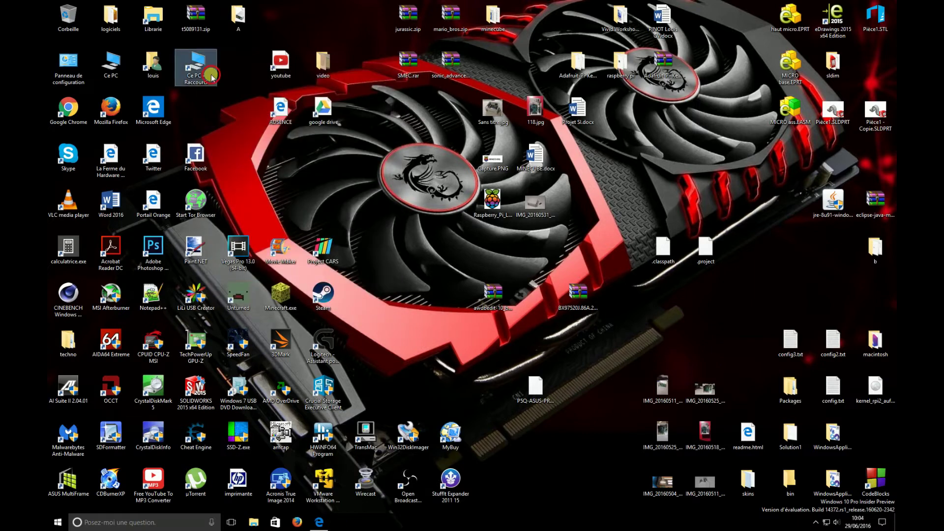
{"action": "left_click_drag", "start_coordinate": [211, 76], "coordinate": [140, 60]}
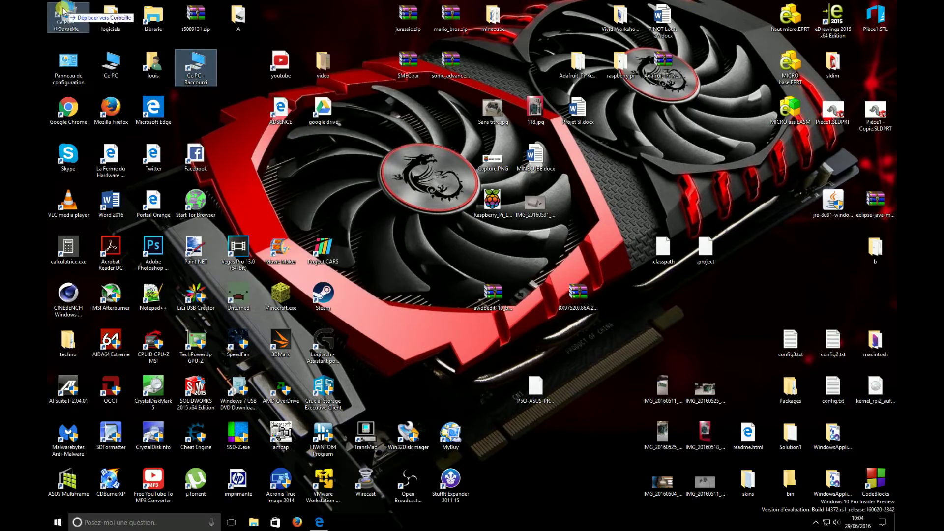
{"action": "right_click", "coordinate": [108, 65]}
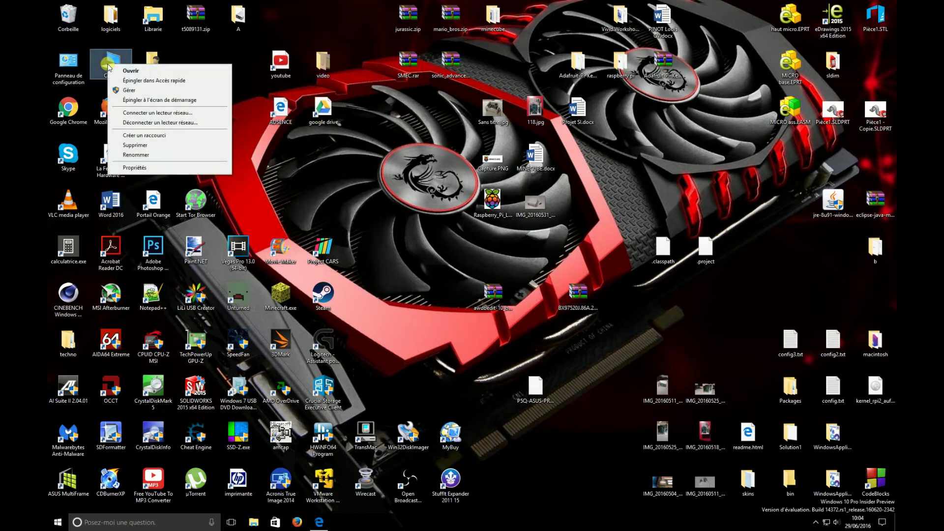
{"action": "left_click", "coordinate": [159, 167]}
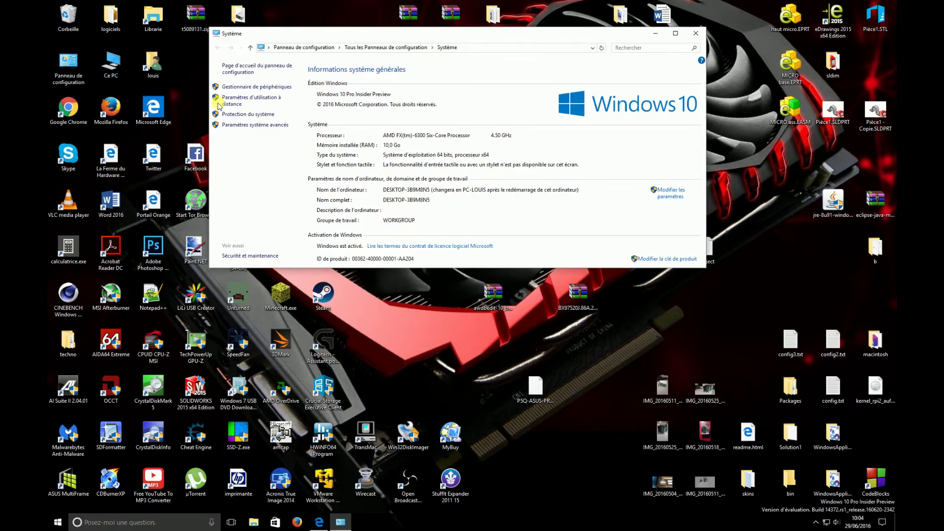
{"action": "left_click", "coordinate": [696, 33]}
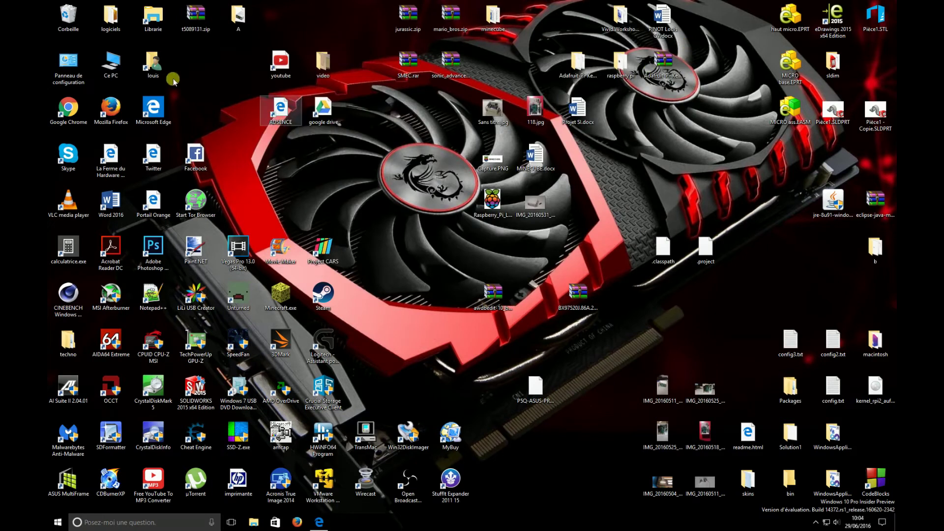
{"action": "left_click", "coordinate": [78, 67]}
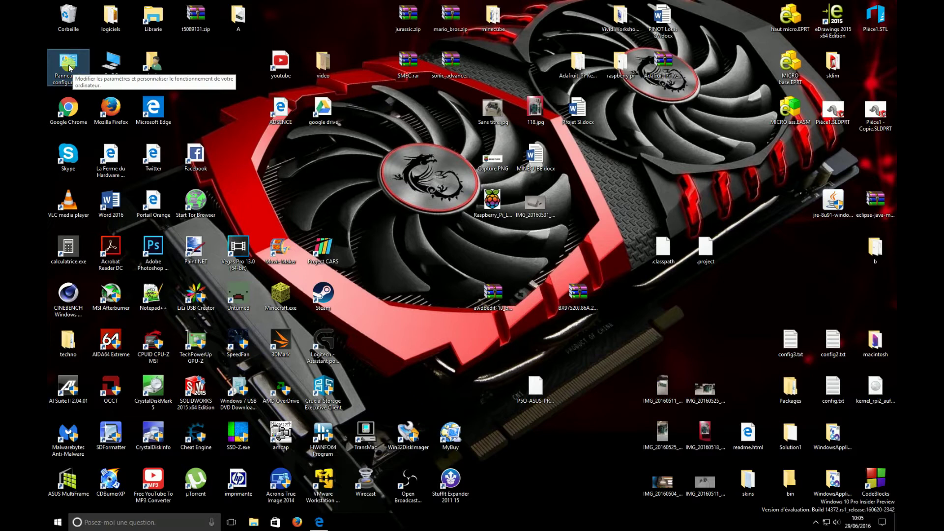
Step: Open Paramètres des icônes du Bureau from the Personalization Themes page
{"action": "right_click", "coordinate": [393, 133]}
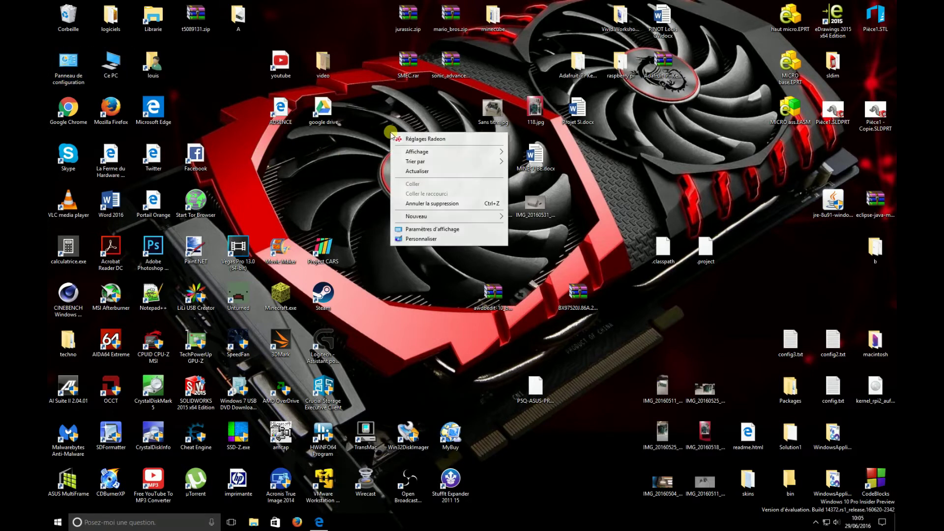
{"action": "left_click", "coordinate": [436, 239]}
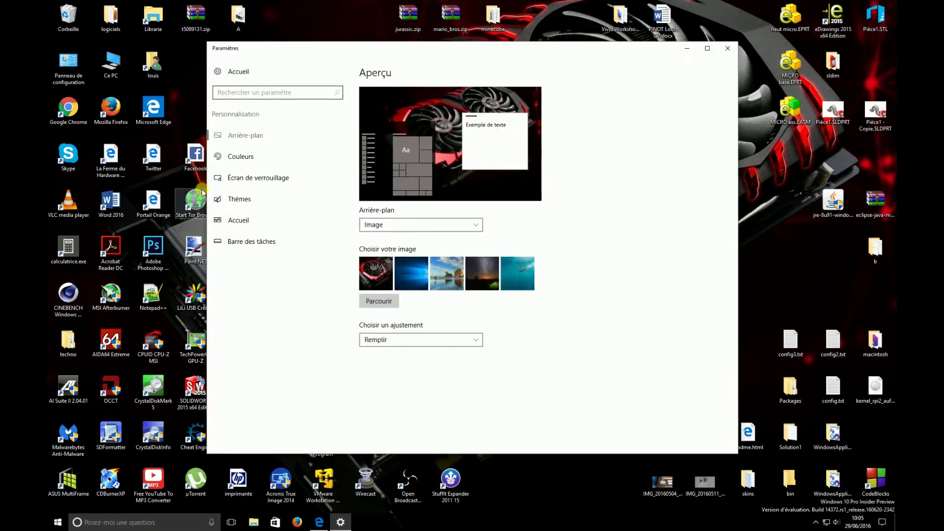
{"action": "left_click", "coordinate": [237, 201]}
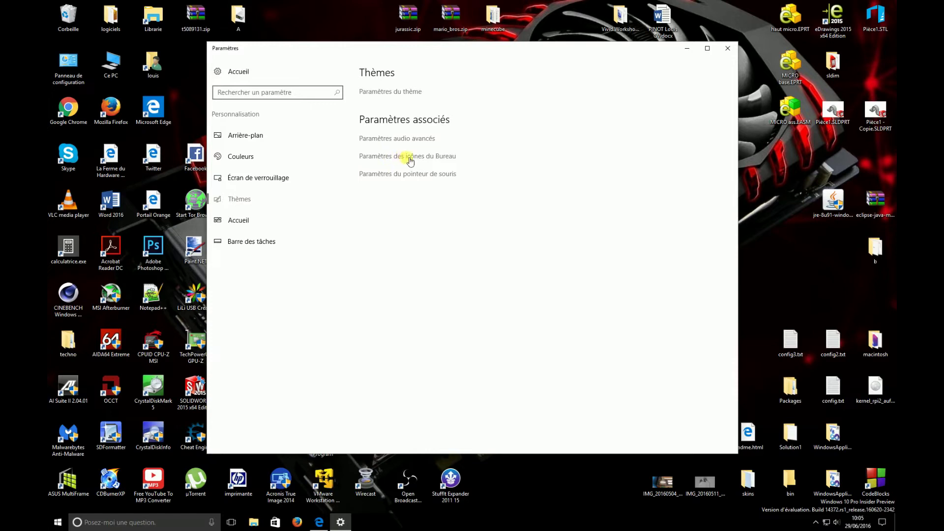
{"action": "left_click", "coordinate": [448, 160]}
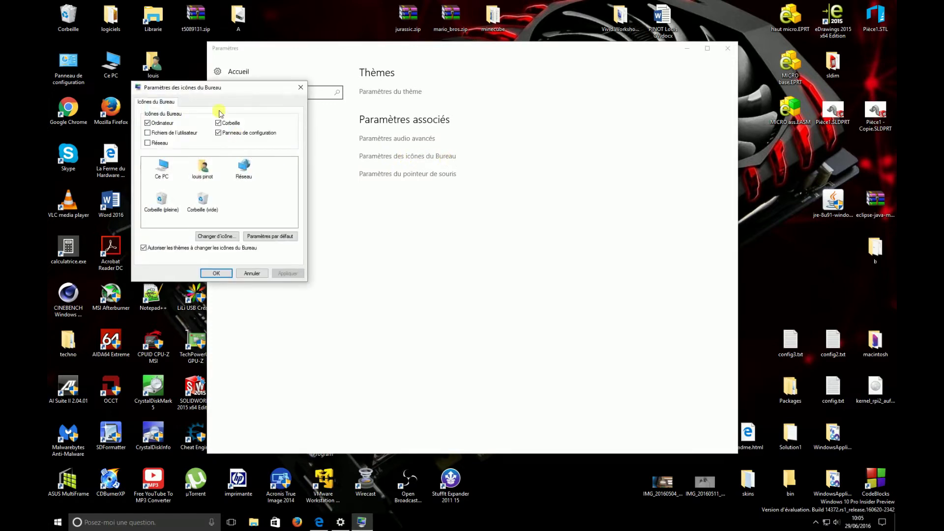
{"action": "left_click_drag", "start_coordinate": [200, 88], "coordinate": [491, 85]}
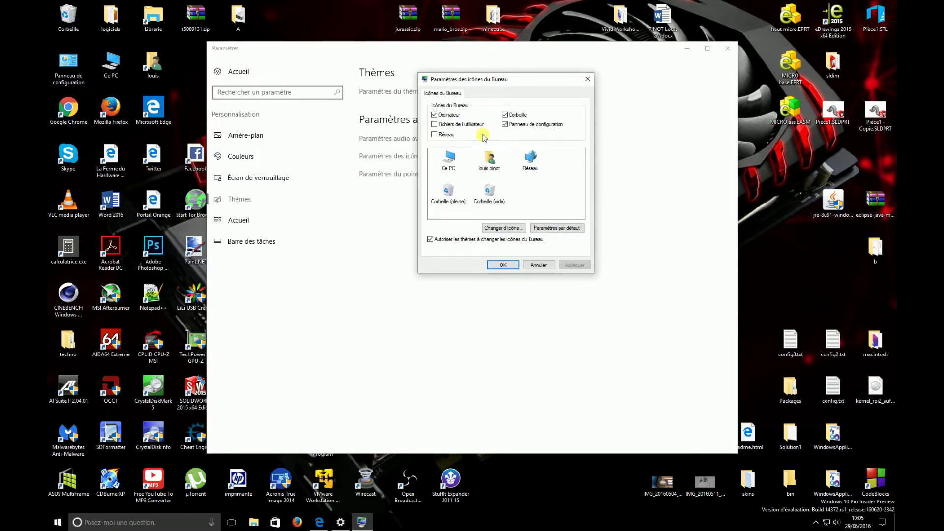
Step: Turn on the Réseau desktop icon, leave Fichiers de l'utilisateur unchecked, and apply with OK
{"action": "double_click", "coordinate": [449, 115]}
{"action": "left_click", "coordinate": [435, 124]}
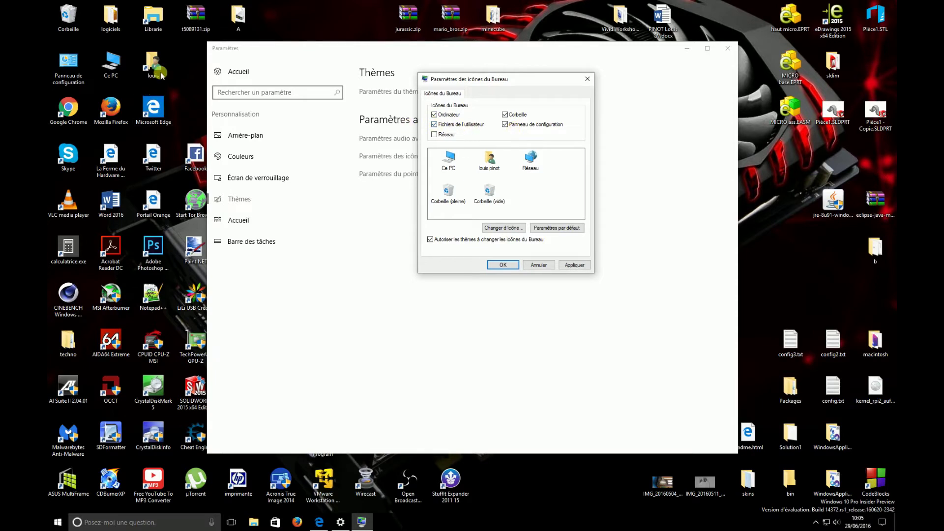
{"action": "left_click", "coordinate": [156, 66]}
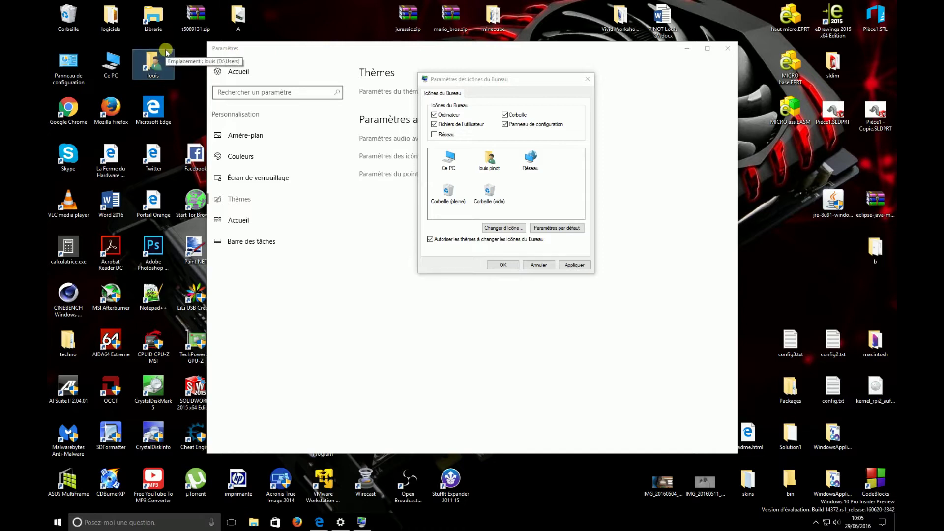
{"action": "left_click", "coordinate": [434, 124]}
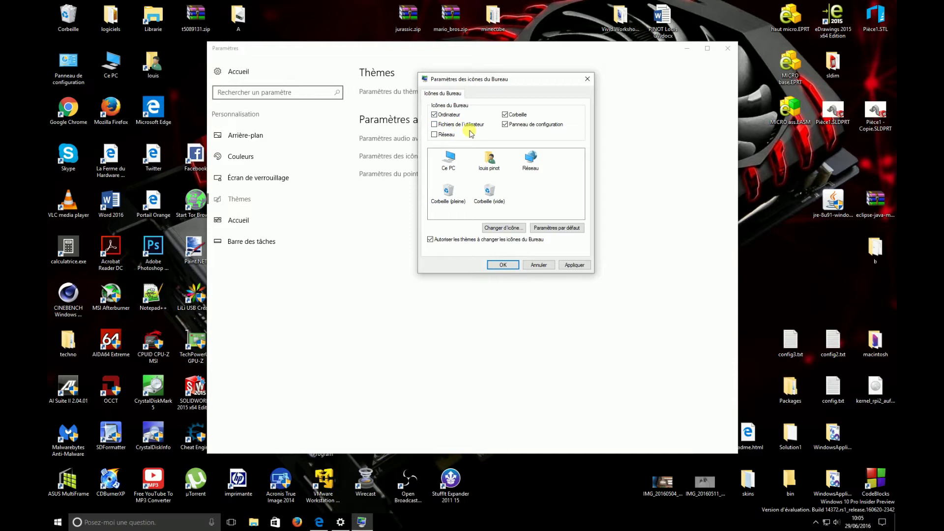
{"action": "left_click", "coordinate": [435, 135]}
{"action": "left_click", "coordinate": [511, 266]}
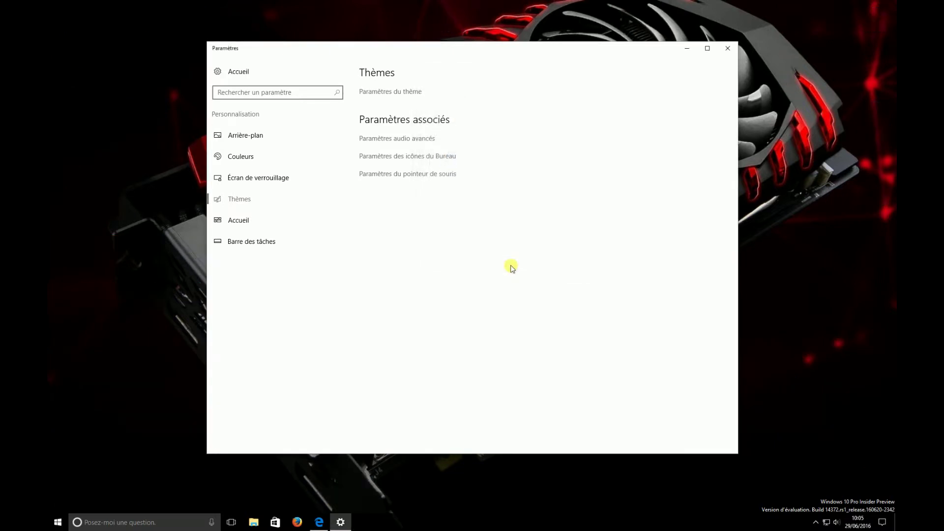
Step: Close Settings, open Centre Réseau et partage from the Réseau icon, review the Livebox Ethernet network, then close it
{"action": "left_click", "coordinate": [728, 49]}
{"action": "left_click", "coordinate": [196, 64]}
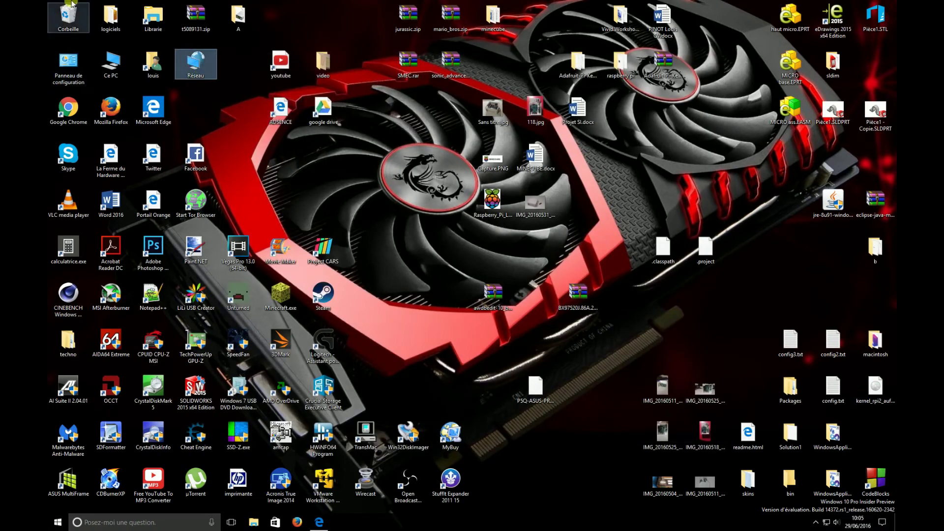
{"action": "left_click", "coordinate": [112, 64]}
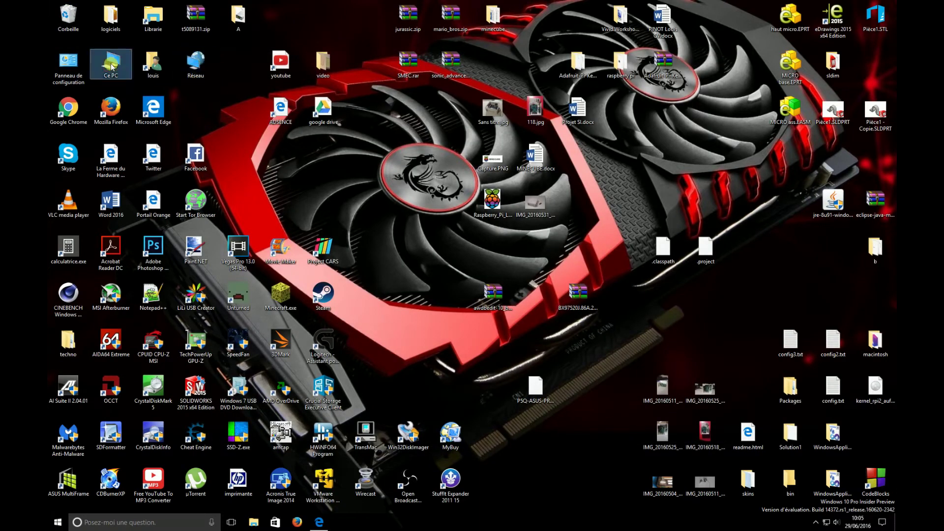
{"action": "double_click", "coordinate": [207, 63]}
{"action": "right_click", "coordinate": [206, 63]}
{"action": "left_click", "coordinate": [234, 139]}
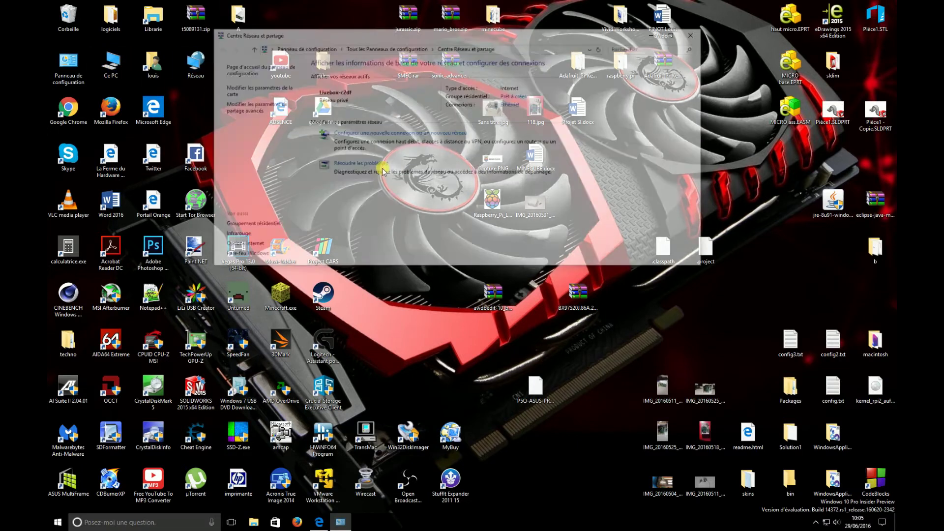
{"action": "left_click_drag", "start_coordinate": [370, 32], "coordinate": [485, 63]}
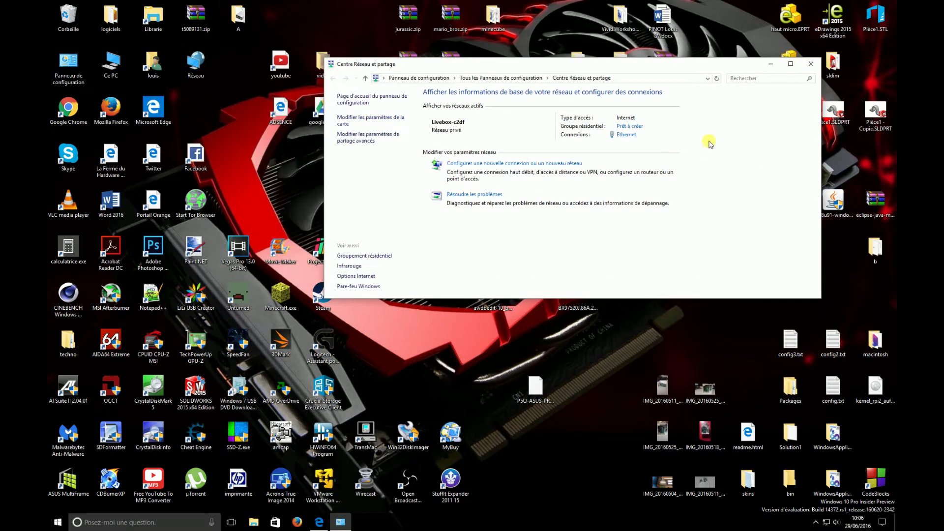
{"action": "left_click", "coordinate": [819, 64]}
Step: Drop the Réseau desktop icon into the Corbeille and bring up the Start menu
{"action": "left_click_drag", "start_coordinate": [196, 63], "coordinate": [71, 16]}
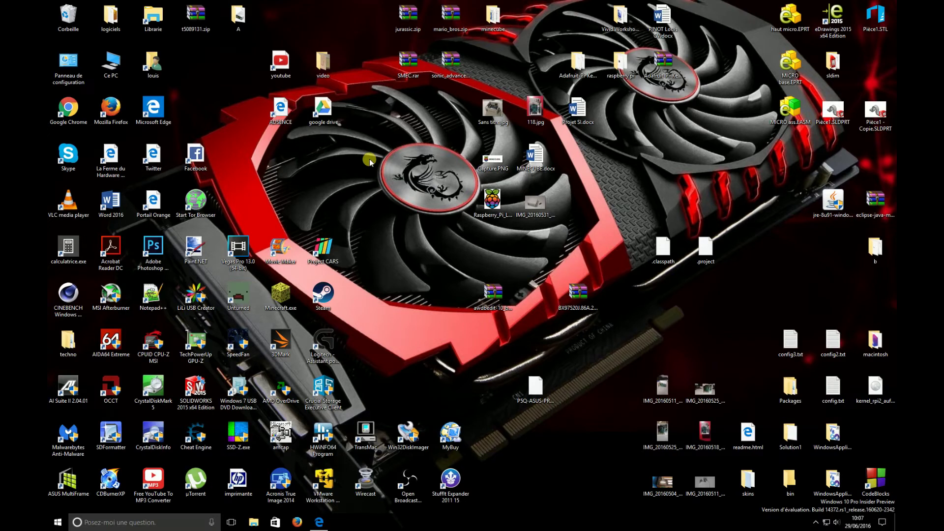
{"action": "key", "text": "super"}
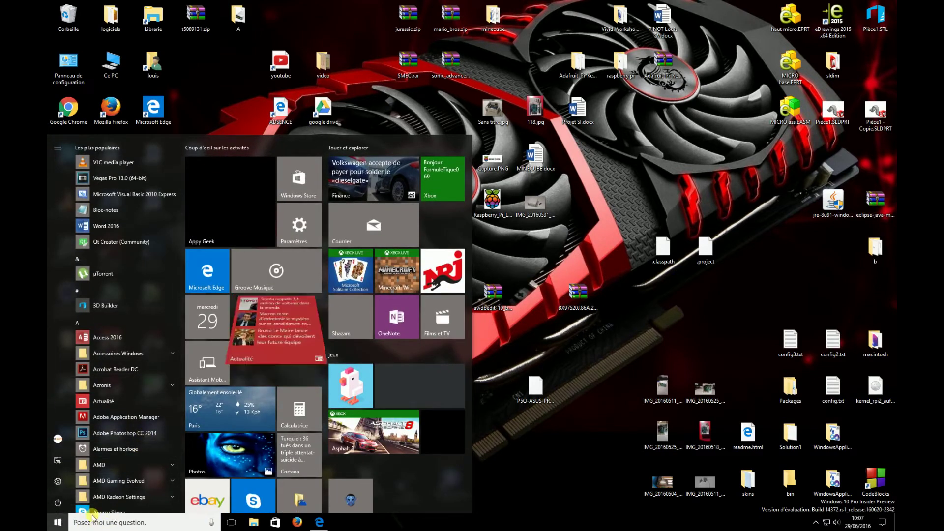
Step: Search 'run' from Start and open the Exécuter box
{"action": "left_click", "coordinate": [93, 519]}
{"action": "type", "text": "run"}
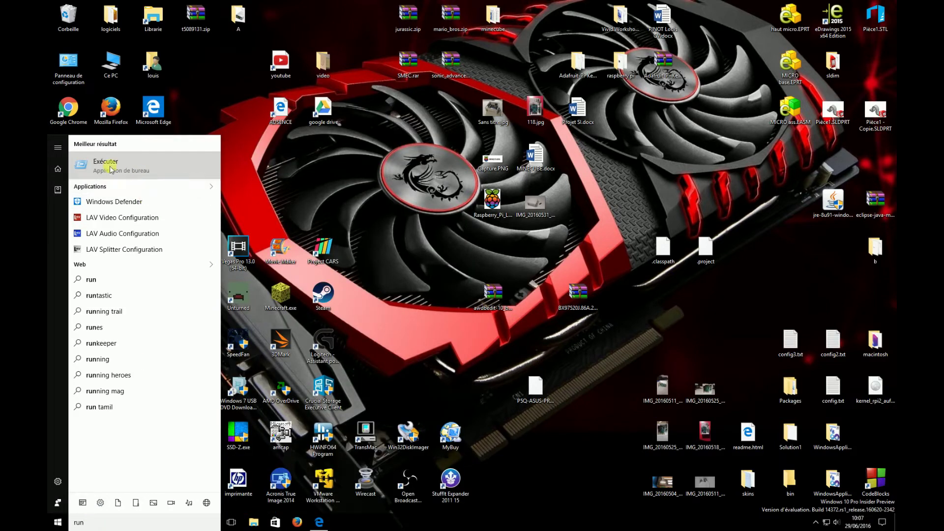
{"action": "left_click", "coordinate": [114, 157]}
{"action": "left_click_drag", "start_coordinate": [94, 424], "coordinate": [345, 196]}
Step: Check the Ouvrir field holds control userpasswords2, reviewing the command history list
{"action": "left_click", "coordinate": [409, 242]}
{"action": "left_click_drag", "start_coordinate": [409, 241], "coordinate": [321, 242]}
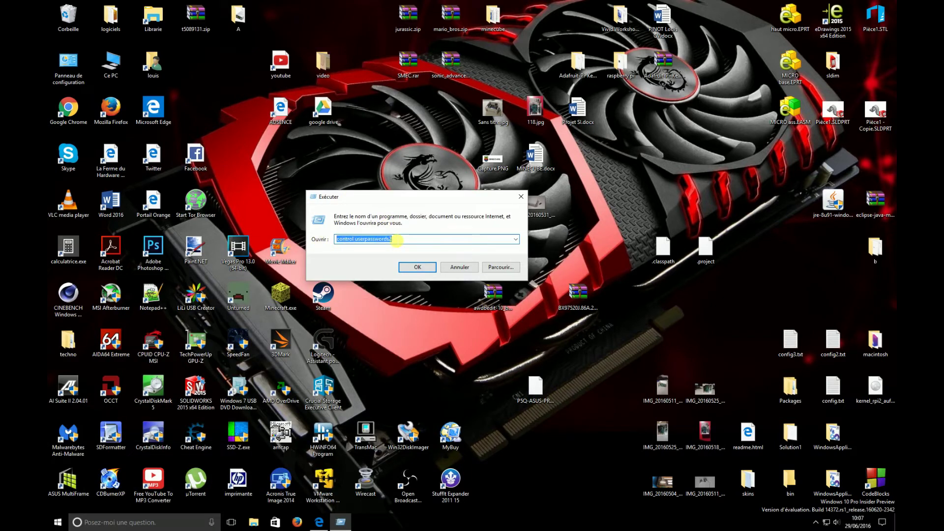
{"action": "left_click", "coordinate": [401, 241]}
{"action": "left_click", "coordinate": [516, 239]}
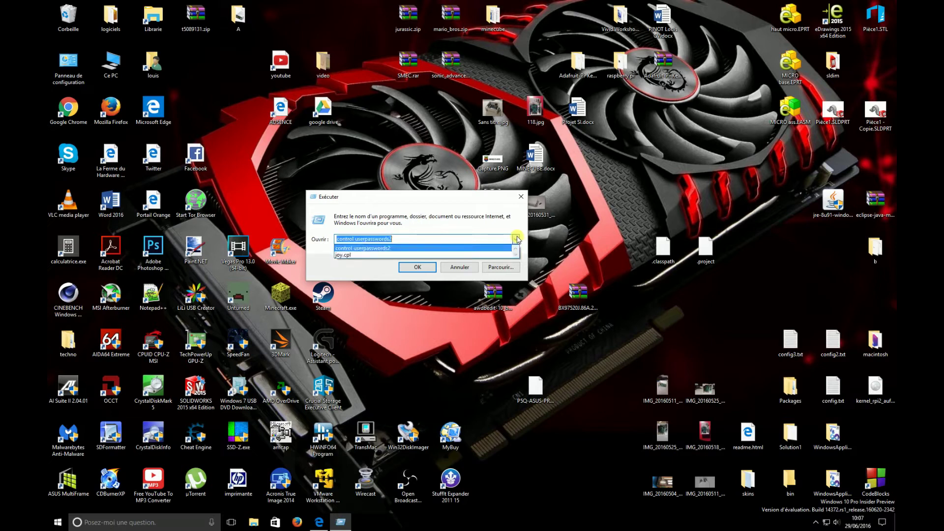
{"action": "left_click", "coordinate": [422, 246]}
{"action": "left_click", "coordinate": [398, 241]}
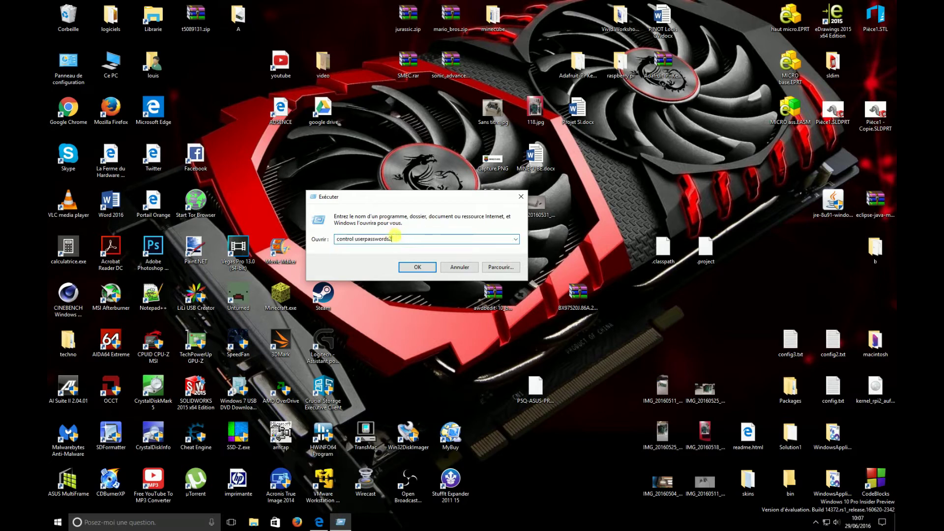
{"action": "left_click_drag", "start_coordinate": [399, 241], "coordinate": [335, 243]}
Step: Run control userpasswords2, untick the user name and password requirement, and apply with OK
{"action": "left_click", "coordinate": [417, 268]}
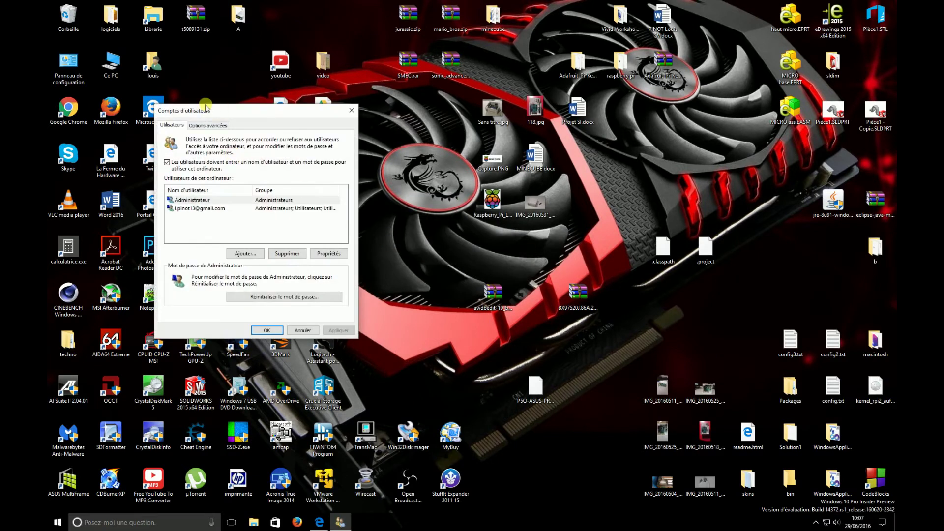
{"action": "left_click_drag", "start_coordinate": [205, 110], "coordinate": [412, 121]}
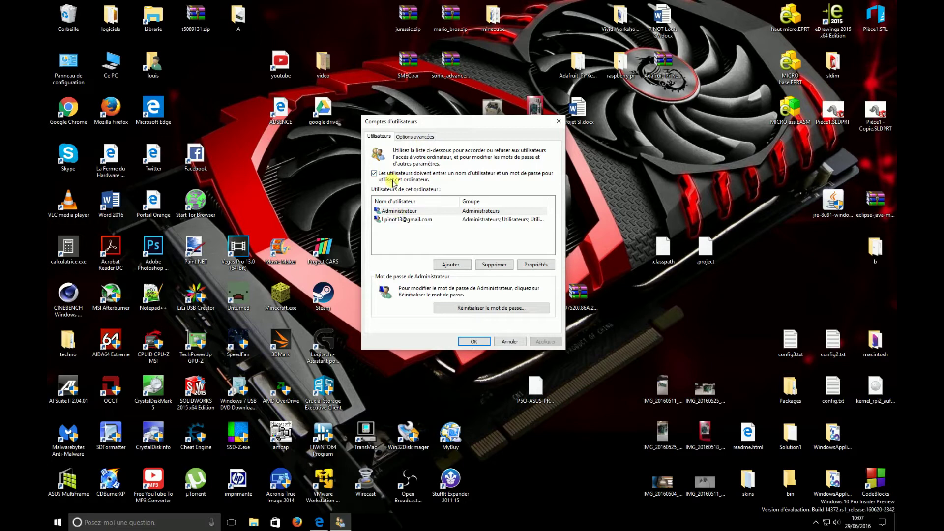
{"action": "left_click", "coordinate": [471, 178]}
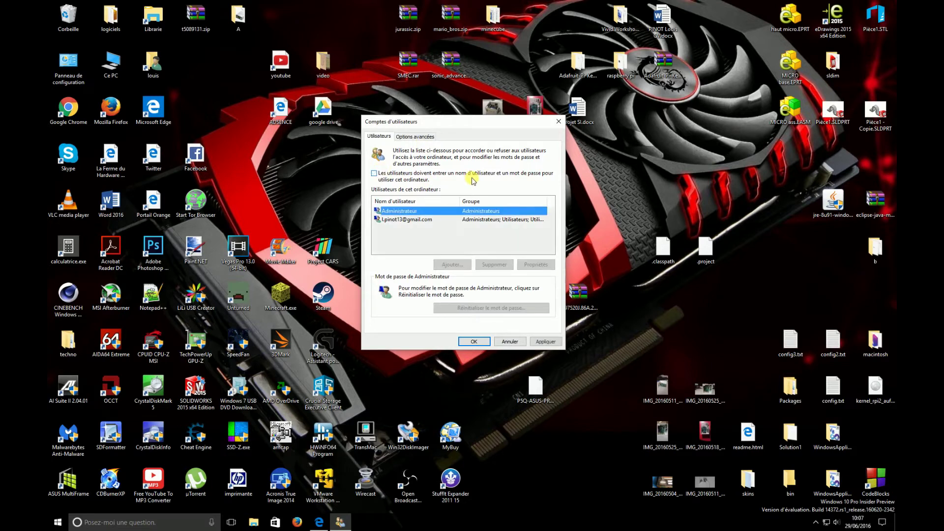
{"action": "left_click", "coordinate": [374, 174]}
{"action": "left_click", "coordinate": [473, 343]}
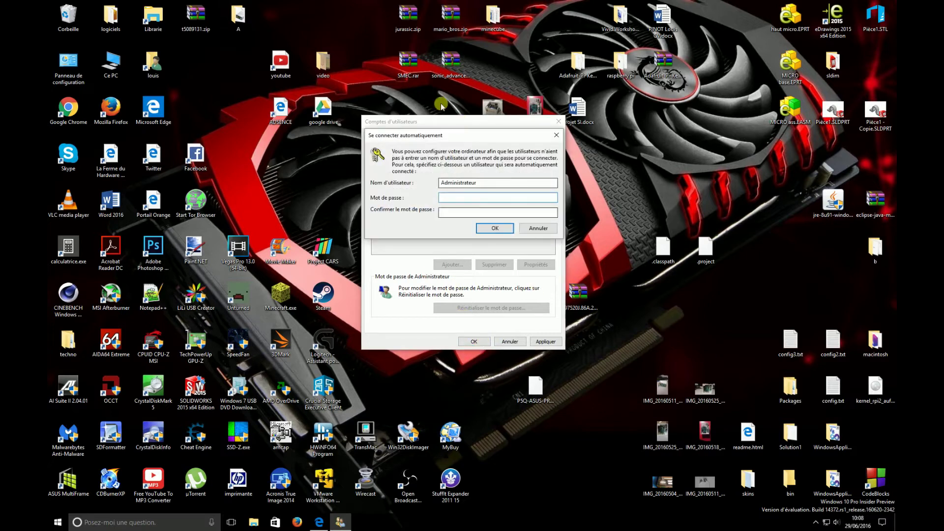
Step: Enter and confirm the Administrateur account password for automatic sign-in, then confirm with OK
{"action": "left_click_drag", "start_coordinate": [431, 129], "coordinate": [438, 144]}
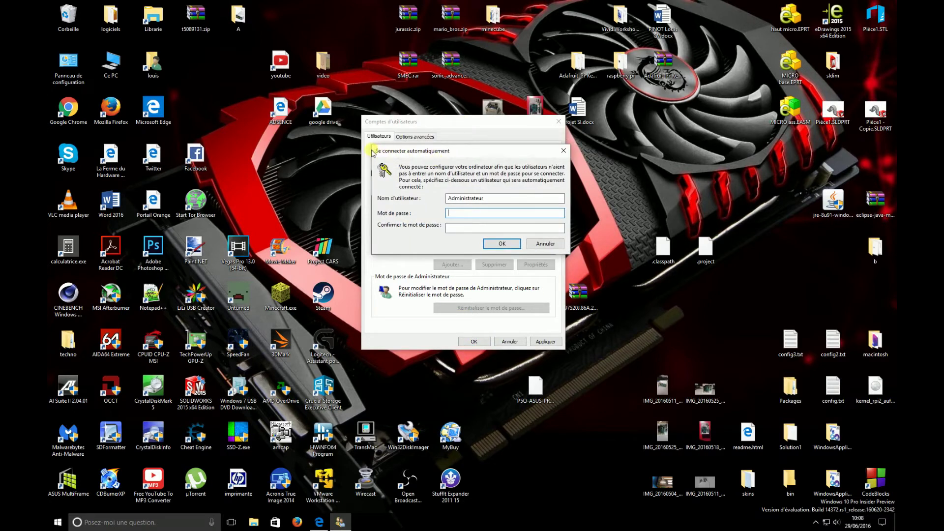
{"action": "double_click", "coordinate": [502, 200]}
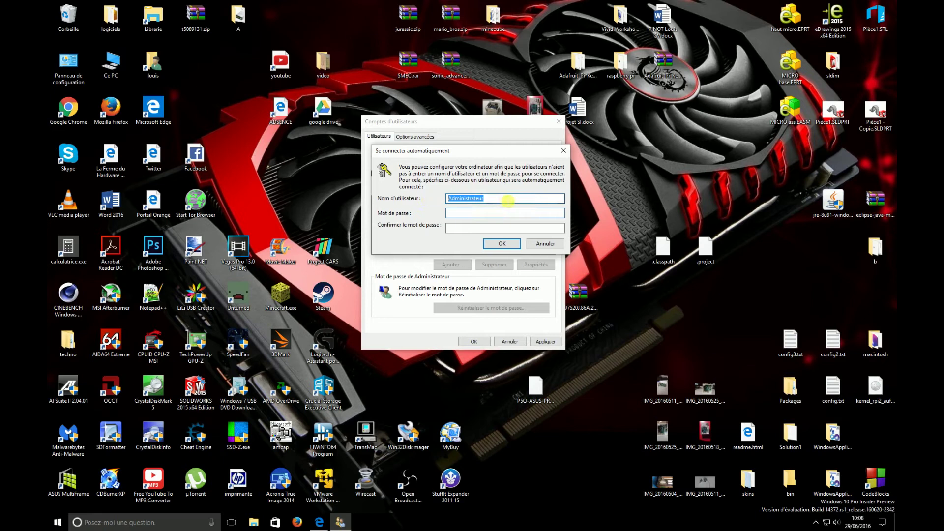
{"action": "left_click", "coordinate": [508, 201]}
{"action": "mouse_move", "coordinate": [457, 150]}
{"action": "left_mouse_down"}
{"action": "mouse_move", "coordinate": [463, 261]}
{"action": "mouse_move", "coordinate": [455, 154]}
{"action": "left_mouse_up"}
{"action": "left_click", "coordinate": [489, 217]}
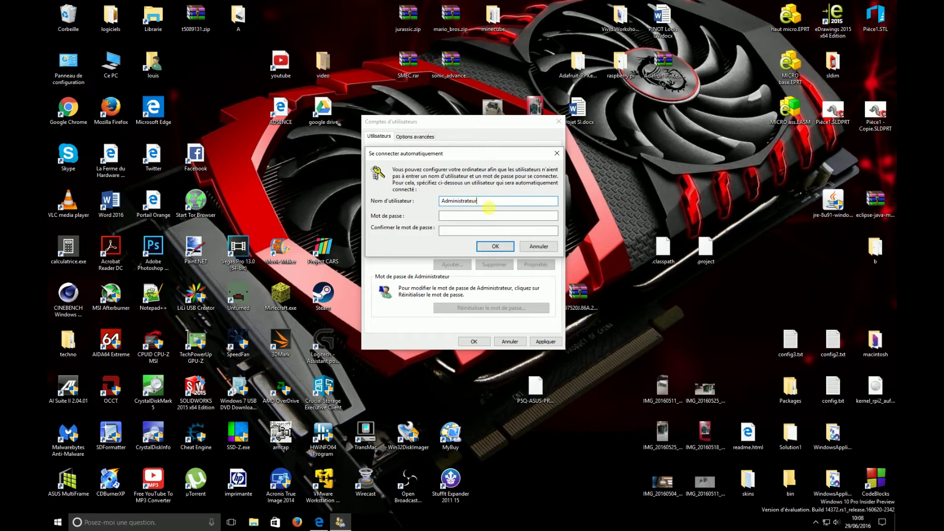
{"action": "type", "text": "12345678"}
{"action": "left_click", "coordinate": [485, 231]}
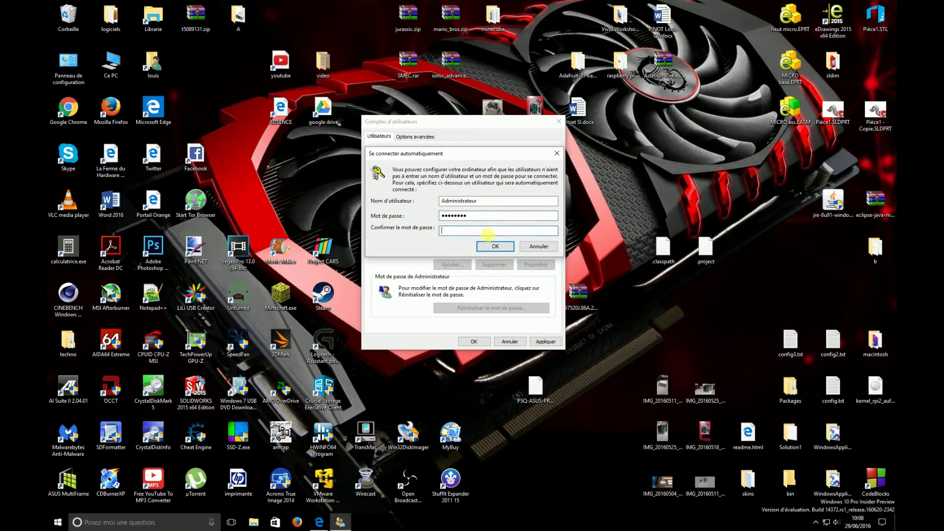
{"action": "type", "text": "12345678"}
{"action": "left_click", "coordinate": [501, 248]}
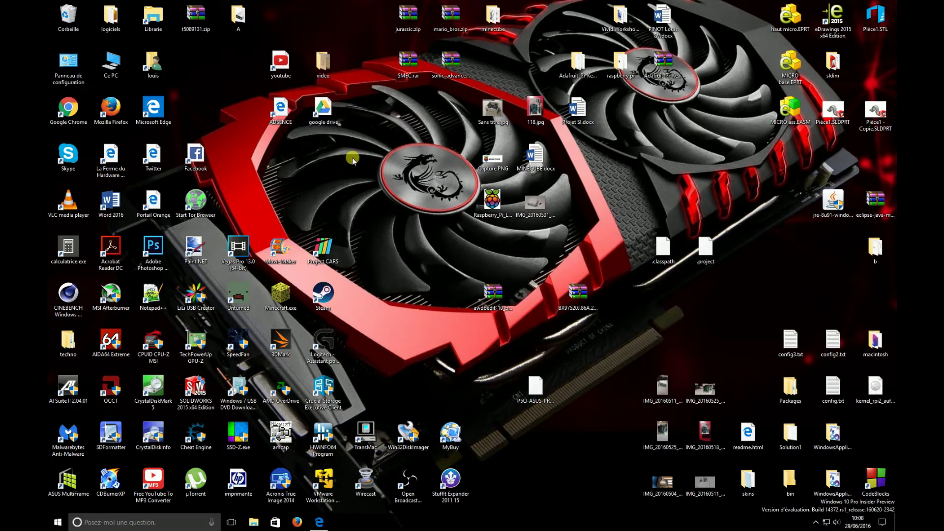
Step: Open Ce PC from the desktop and select the Disque local (C:) drive to open it
{"action": "double_click", "coordinate": [110, 63]}
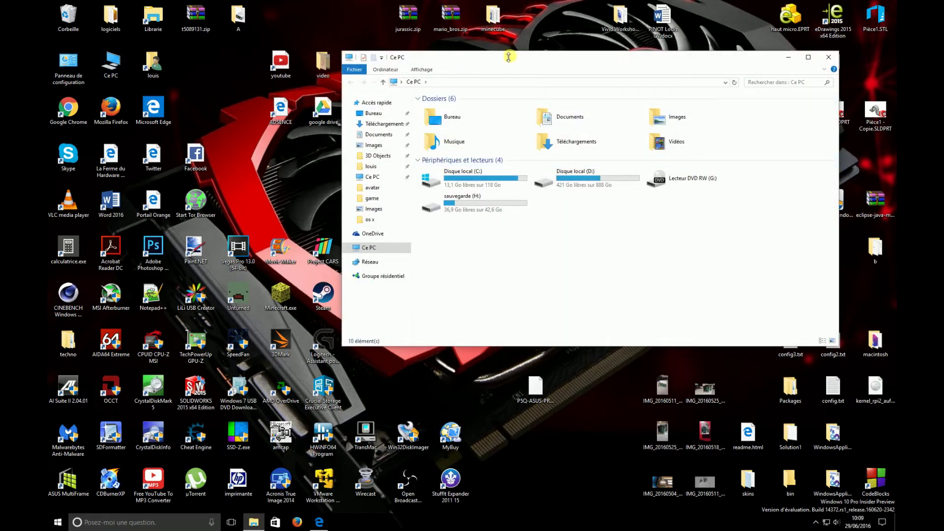
{"action": "left_click_drag", "start_coordinate": [508, 57], "coordinate": [486, 117]}
{"action": "left_click", "coordinate": [494, 249]}
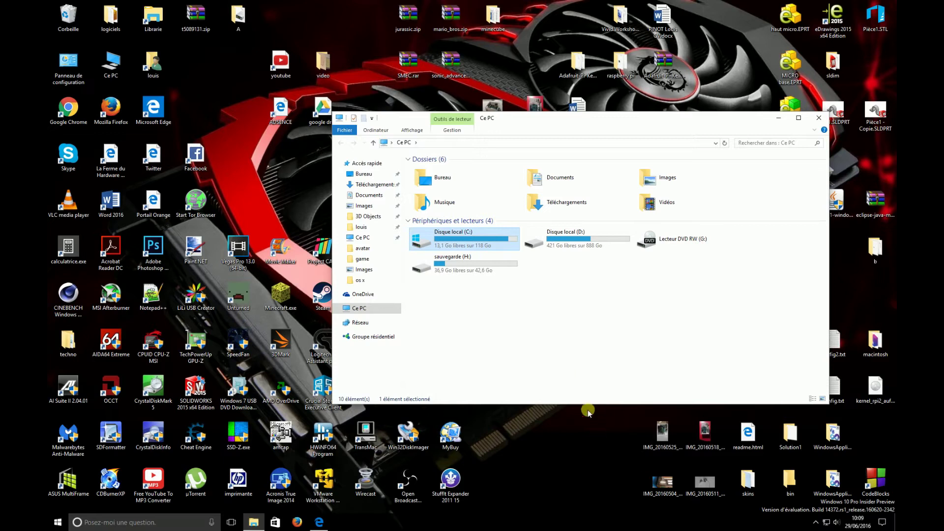
{"action": "left_click", "coordinate": [587, 413]}
{"action": "left_click", "coordinate": [536, 256]}
{"action": "left_click", "coordinate": [506, 300]}
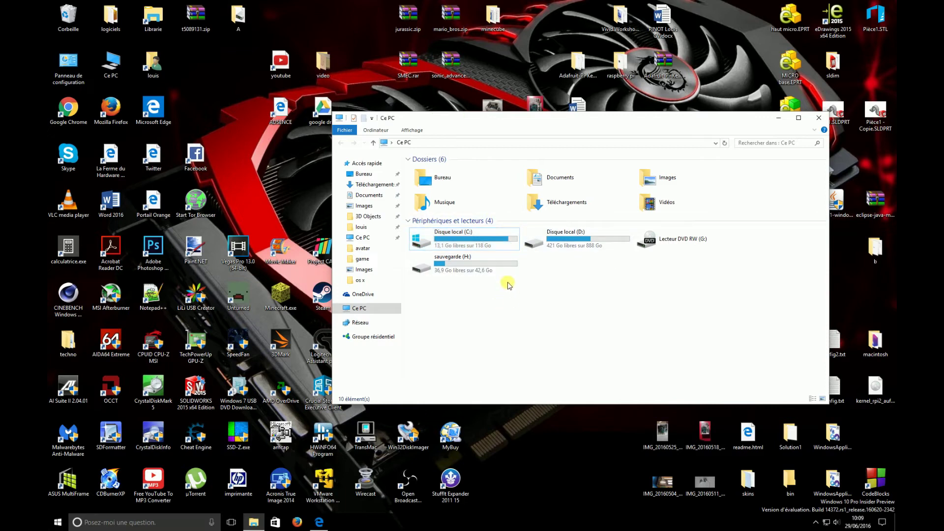
{"action": "left_click", "coordinate": [487, 239]}
Step: Open the Disque local (C:) drive in File Explorer
{"action": "double_click", "coordinate": [487, 239]}
{"action": "left_click", "coordinate": [487, 244]}
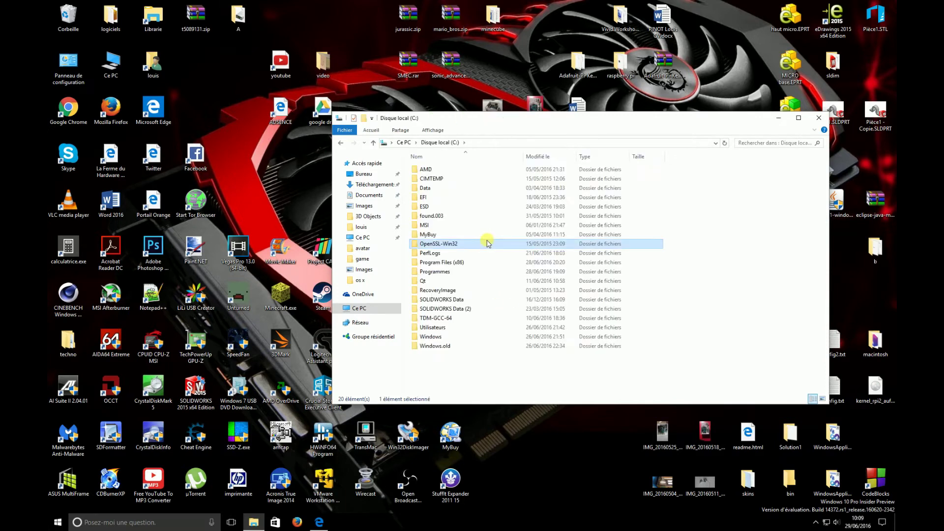
{"action": "left_click", "coordinate": [724, 295]}
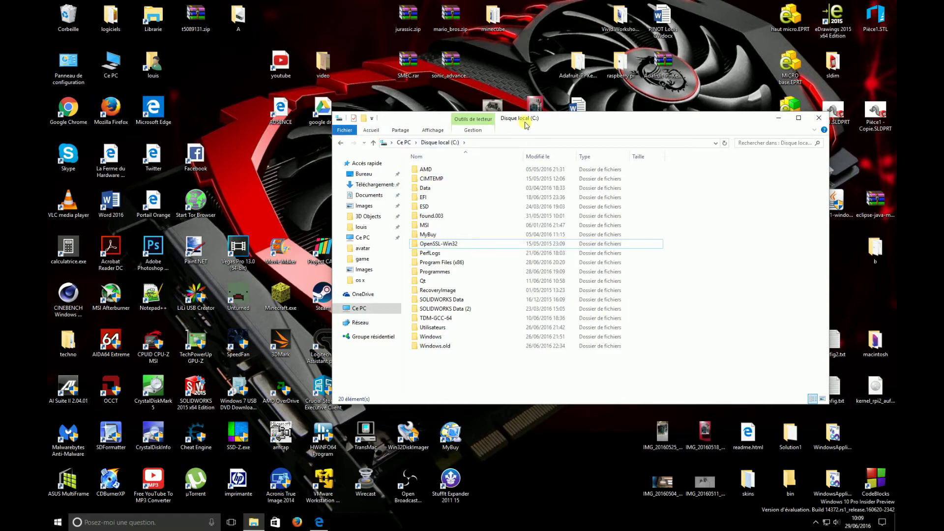
{"action": "left_click_drag", "start_coordinate": [527, 125], "coordinate": [478, 71]}
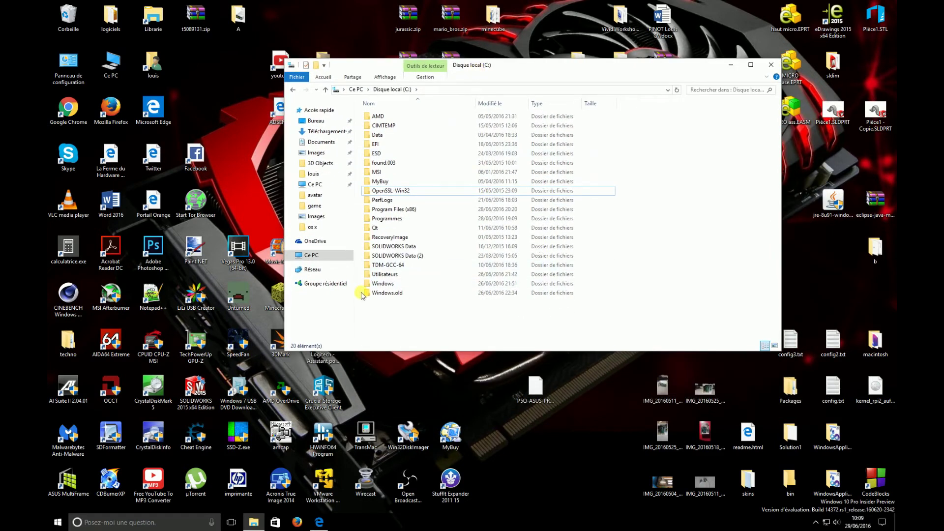
Step: Check the Windows.old folder's properties, noting its 15,6 size, then close the dialog
{"action": "left_click", "coordinate": [386, 293]}
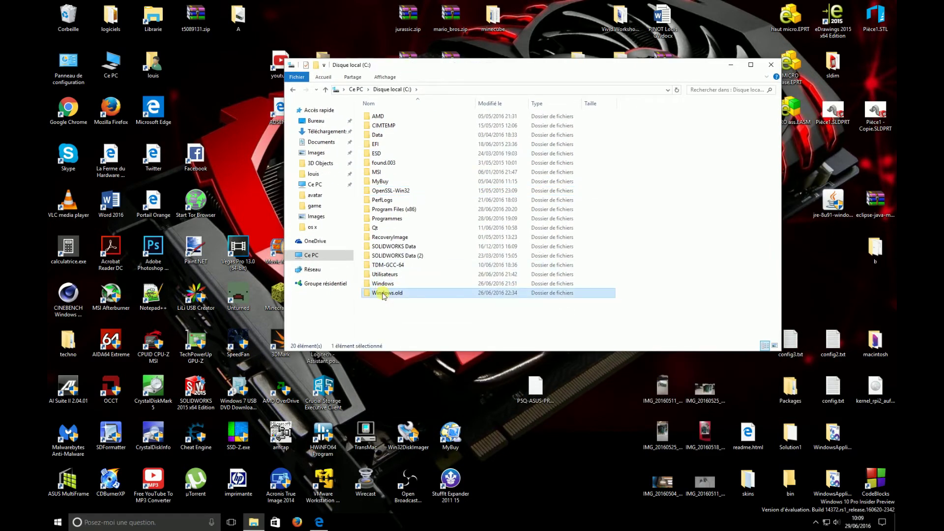
{"action": "right_click", "coordinate": [431, 295]}
{"action": "left_click", "coordinate": [445, 289]}
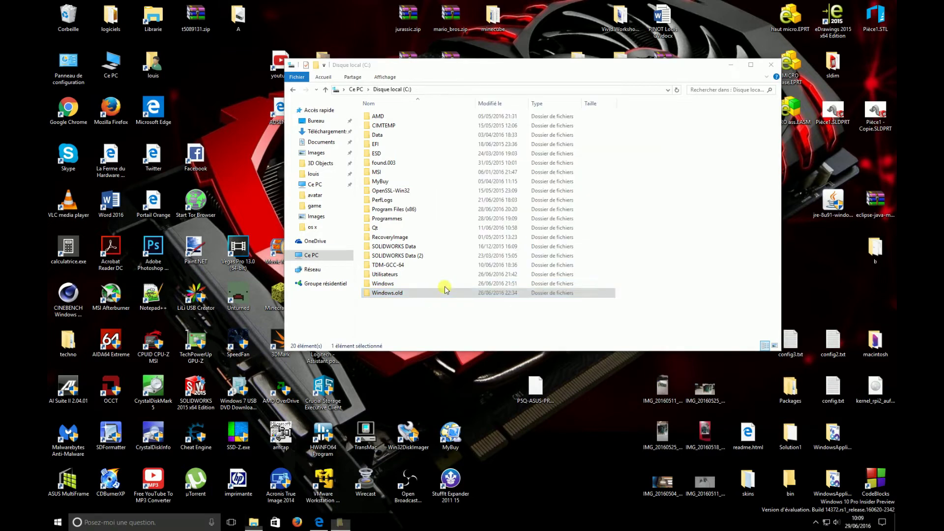
{"action": "left_click_drag", "start_coordinate": [463, 256], "coordinate": [453, 109]}
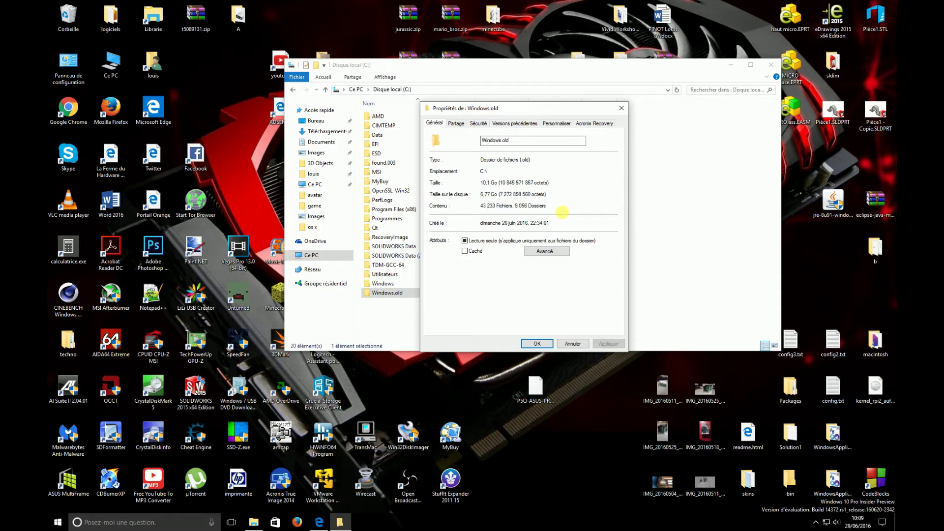
{"action": "left_click_drag", "start_coordinate": [486, 109], "coordinate": [541, 117]}
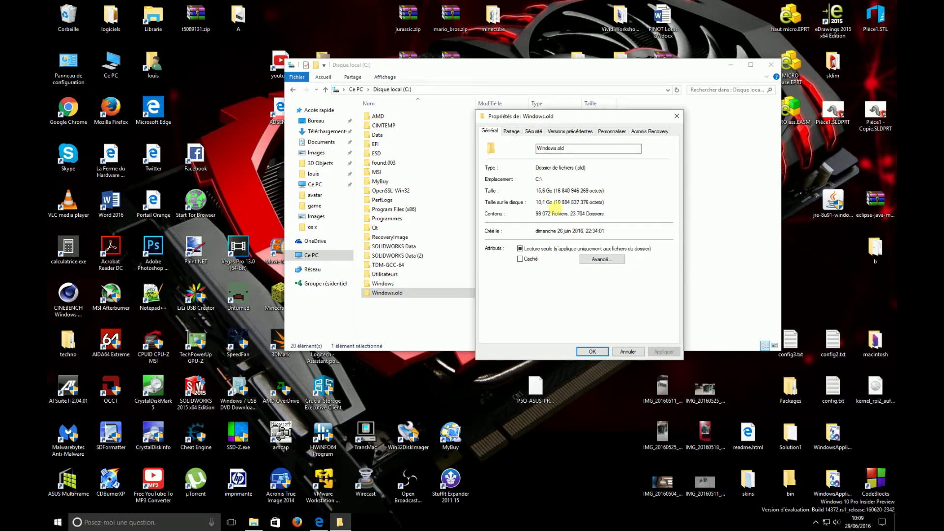
{"action": "left_click_drag", "start_coordinate": [536, 190], "coordinate": [546, 191]}
{"action": "left_click", "coordinate": [621, 202]}
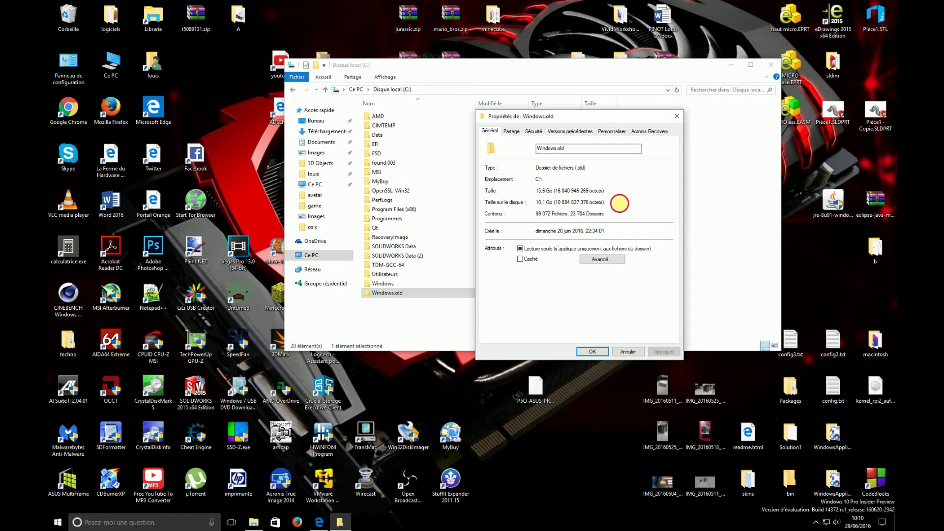
{"action": "left_click", "coordinate": [628, 351]}
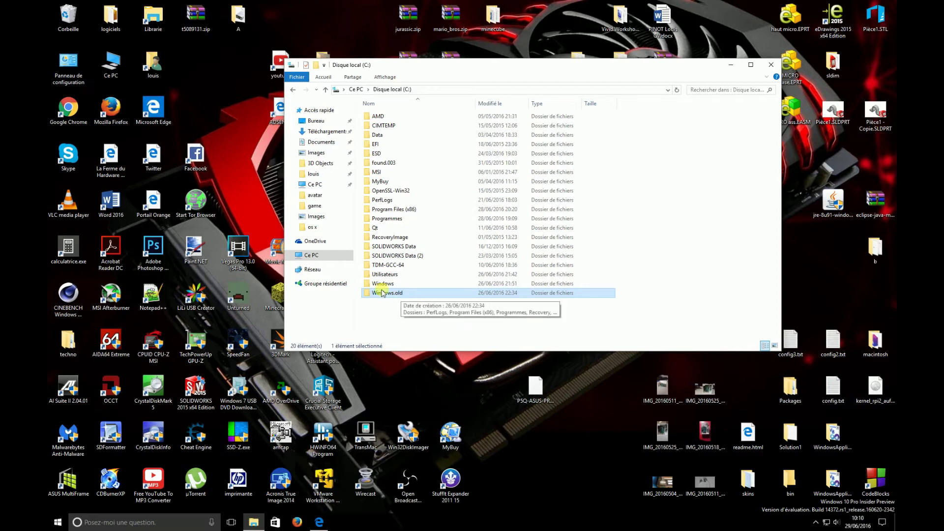
Step: Try deleting Windows.old, give up after access is denied, and leave its name unchanged
{"action": "right_click", "coordinate": [428, 295]}
{"action": "left_click", "coordinate": [450, 266]}
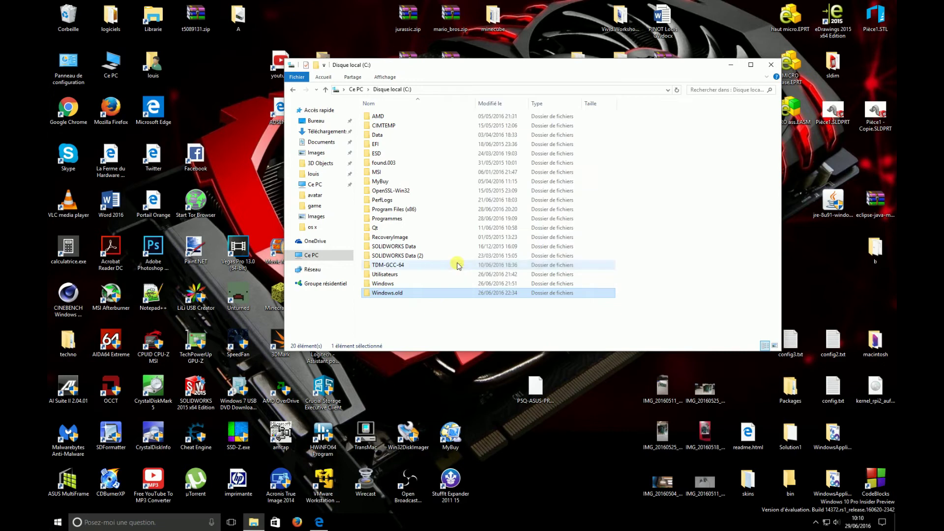
{"action": "left_click_drag", "start_coordinate": [219, 142], "coordinate": [396, 118]}
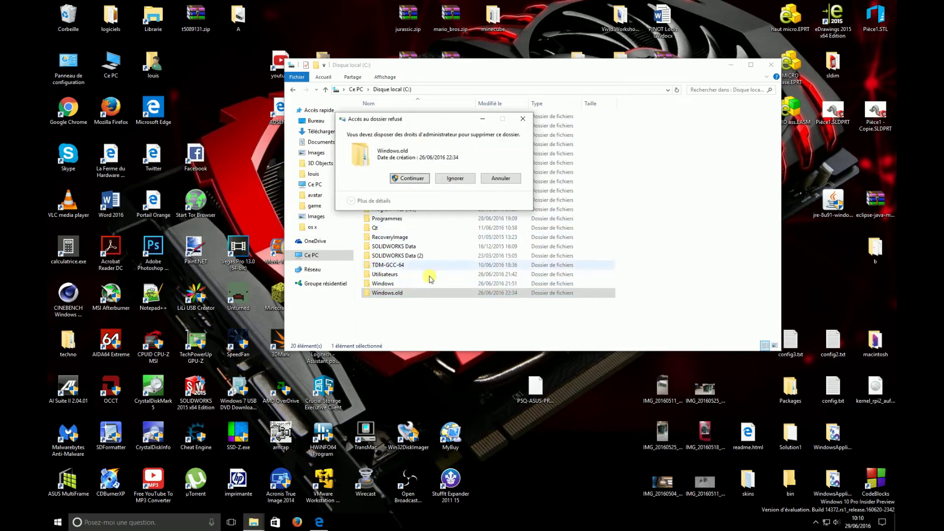
{"action": "left_click", "coordinate": [409, 180]}
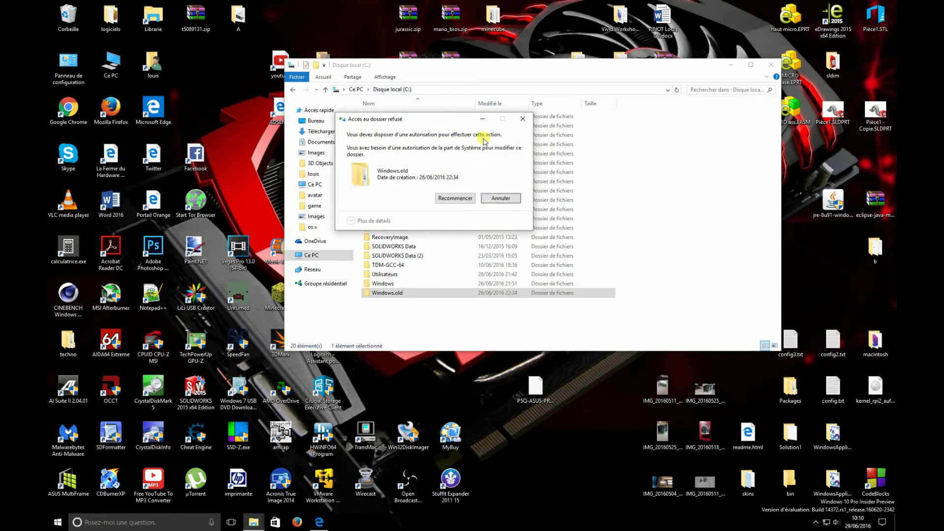
{"action": "left_click", "coordinate": [521, 118]}
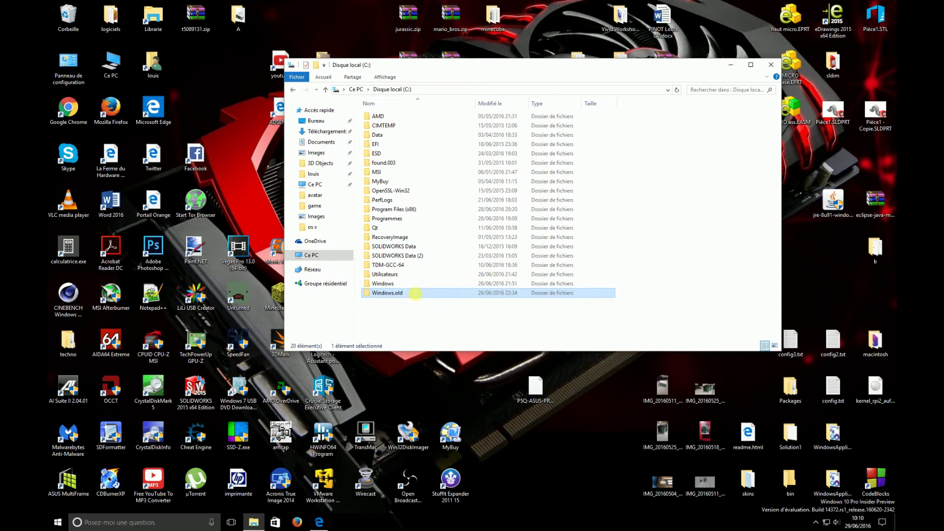
{"action": "left_click", "coordinate": [416, 294]}
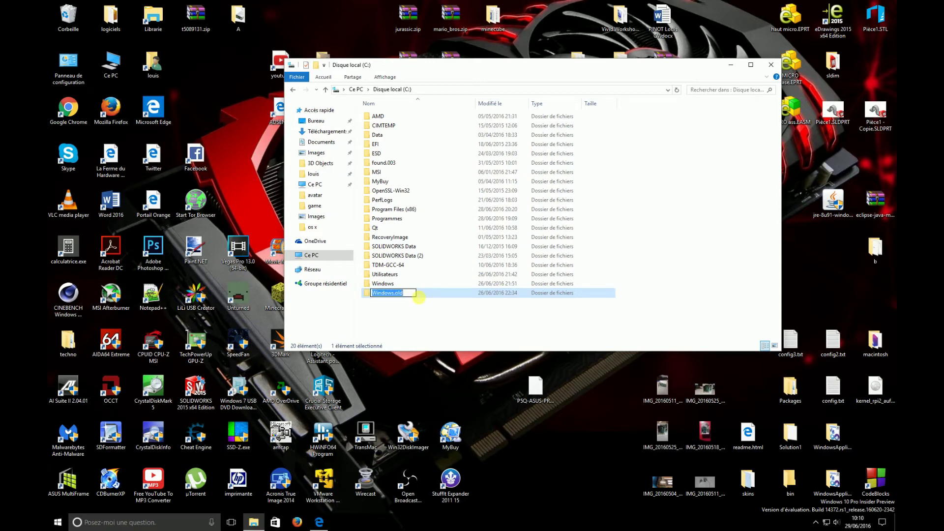
{"action": "left_click", "coordinate": [514, 321]}
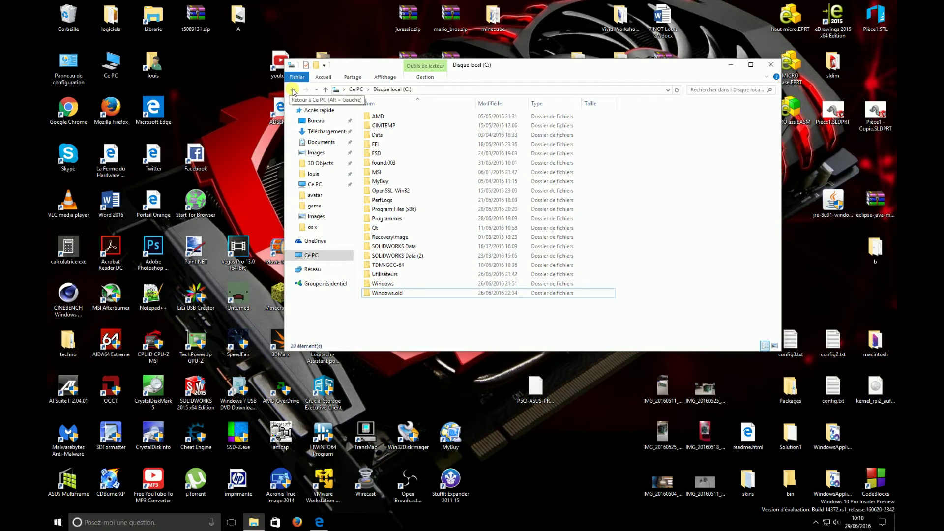
Step: Go back to Ce PC and open the Disque local (C:) drive's properties
{"action": "left_click", "coordinate": [293, 90]}
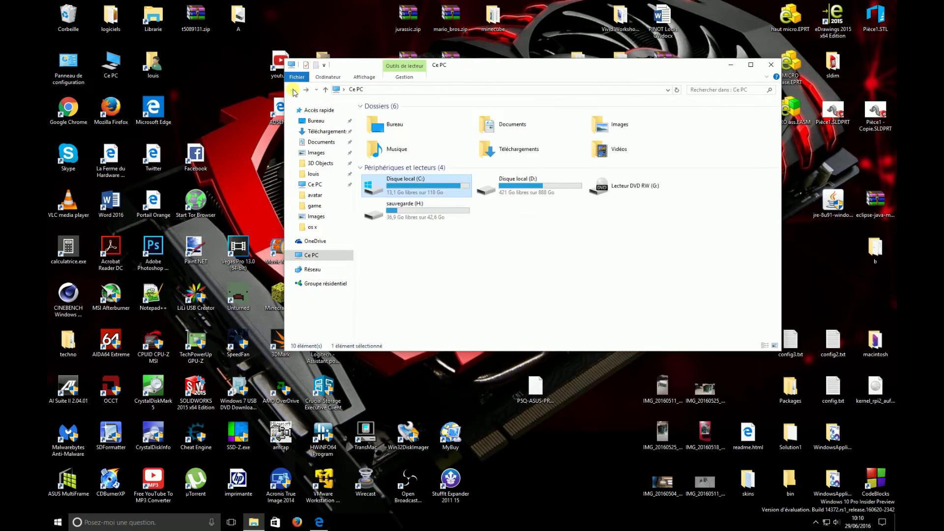
{"action": "right_click", "coordinate": [418, 183]}
{"action": "left_click", "coordinate": [467, 375]}
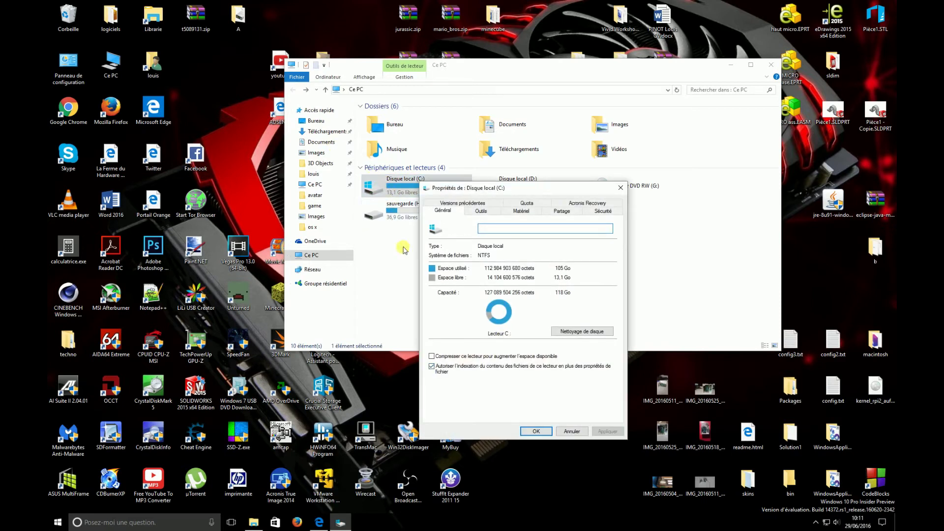
Step: Launch Disk Cleanup for drive C: and close the C: Properties and Ce PC windows
{"action": "left_click_drag", "start_coordinate": [458, 189], "coordinate": [441, 107]}
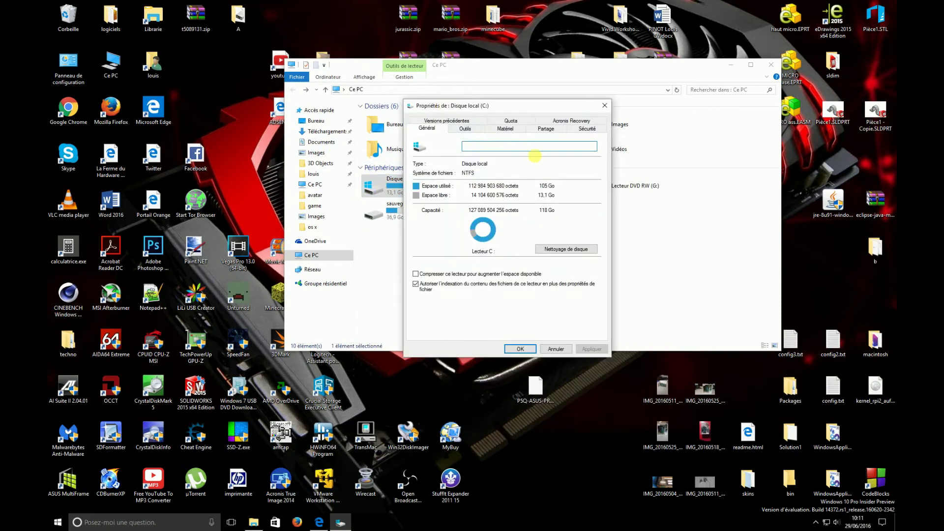
{"action": "left_click", "coordinate": [580, 250]}
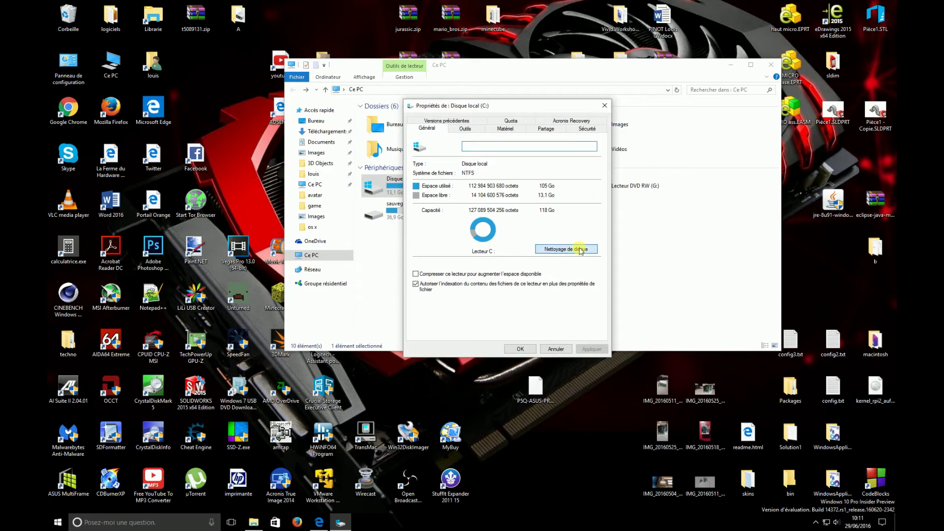
{"action": "left_click", "coordinate": [605, 105]}
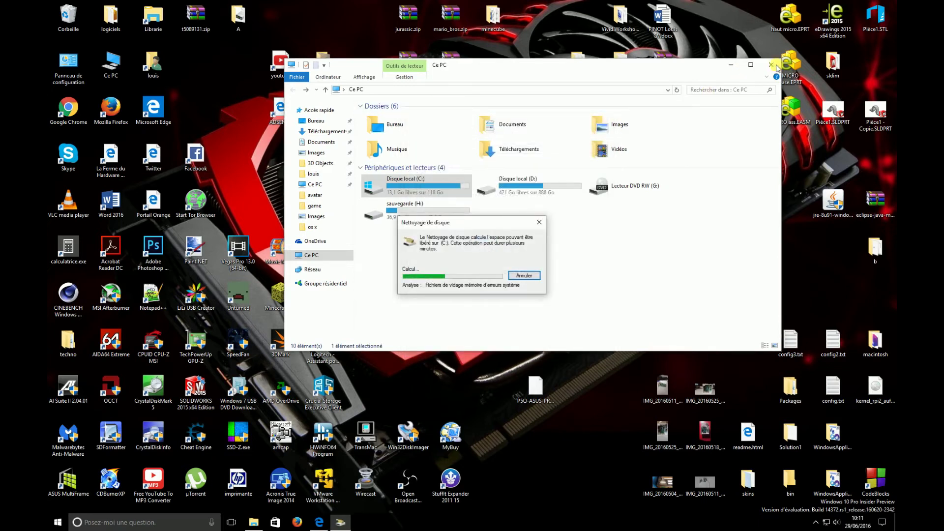
{"action": "left_click", "coordinate": [776, 67]}
{"action": "left_click_drag", "start_coordinate": [432, 220], "coordinate": [374, 150]}
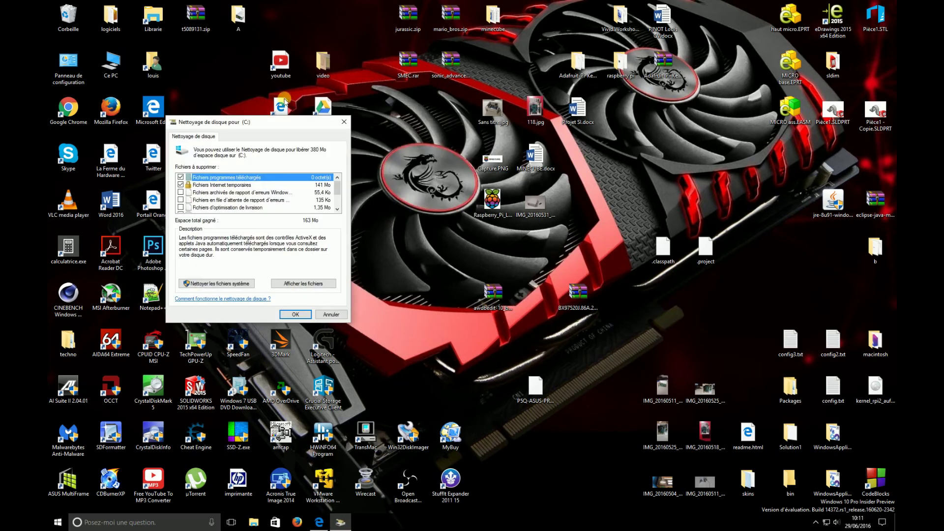
{"action": "left_click_drag", "start_coordinate": [247, 118], "coordinate": [494, 110]}
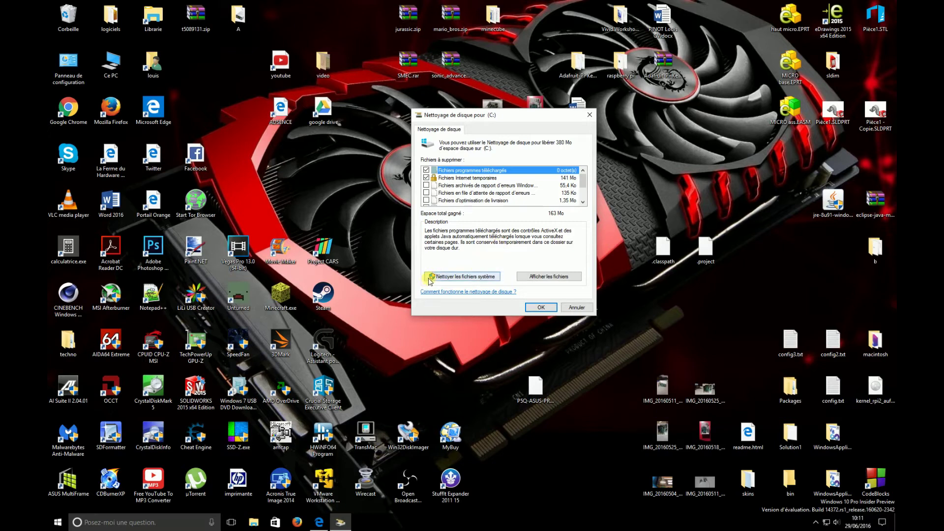
Step: Rescan drive C: with Nettoyer les fichiers système to include system files
{"action": "left_click", "coordinate": [492, 278]}
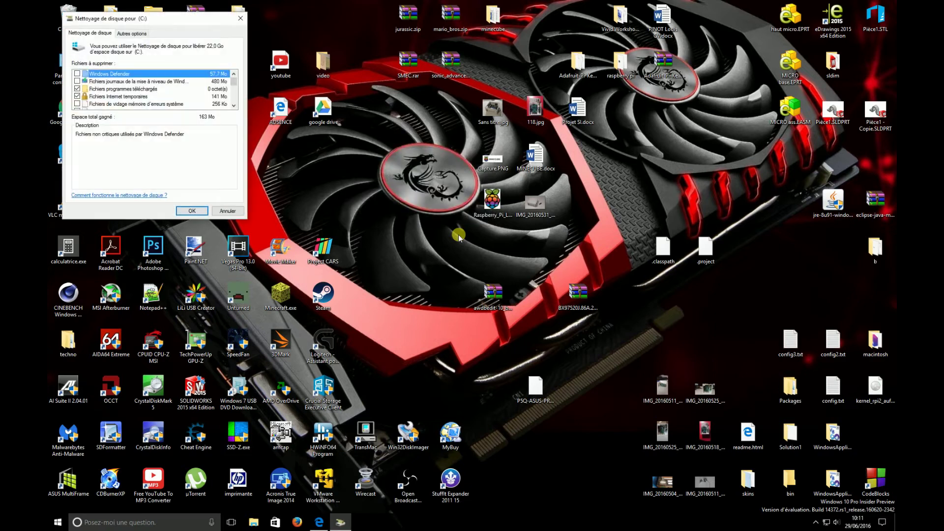
{"action": "left_click_drag", "start_coordinate": [188, 20], "coordinate": [509, 117]}
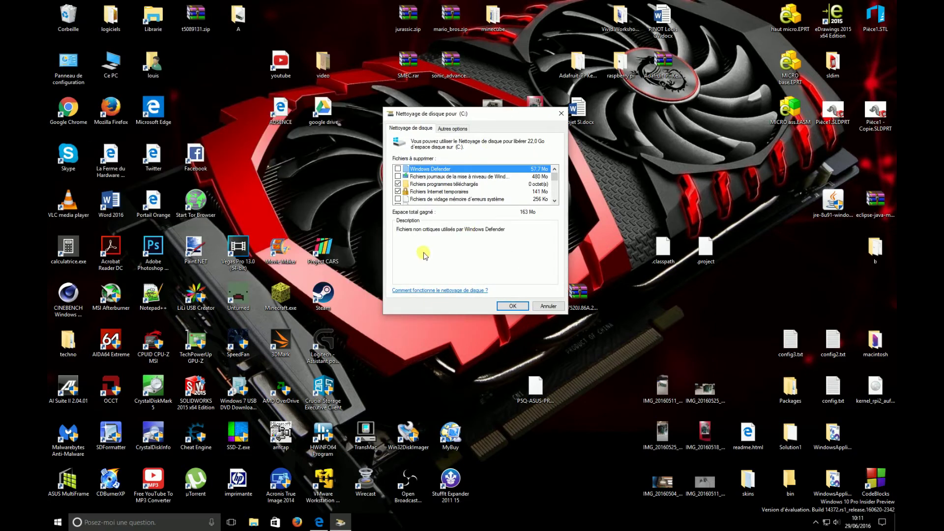
{"action": "mouse_move", "coordinate": [557, 177]}
{"action": "left_mouse_down"}
{"action": "mouse_move", "coordinate": [557, 197]}
{"action": "mouse_move", "coordinate": [555, 171]}
{"action": "left_mouse_up"}
{"action": "scroll", "coordinate": [506, 191], "scroll_direction": "down", "scroll_amount": 3}
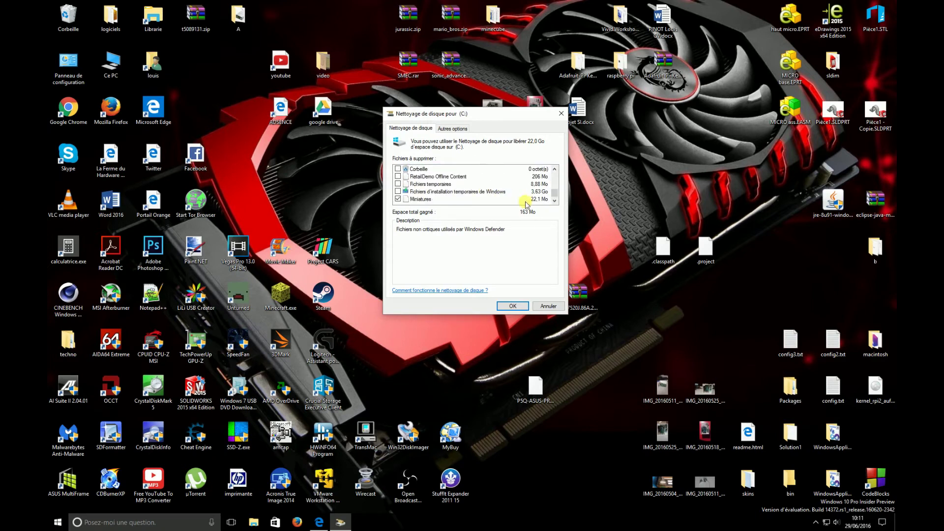
{"action": "scroll", "coordinate": [433, 191], "scroll_direction": "up", "scroll_amount": 1}
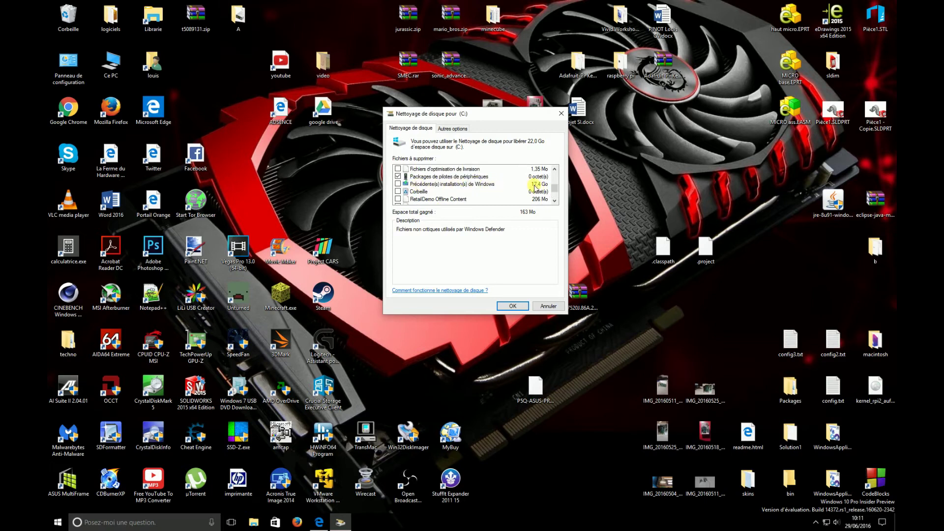
Step: Tick Précédente(s) installation(s) de Windows and Fichiers d'installation temporaires de Windows for deletion
{"action": "left_click", "coordinate": [399, 184]}
{"action": "scroll", "coordinate": [485, 190], "scroll_direction": "down", "scroll_amount": 1}
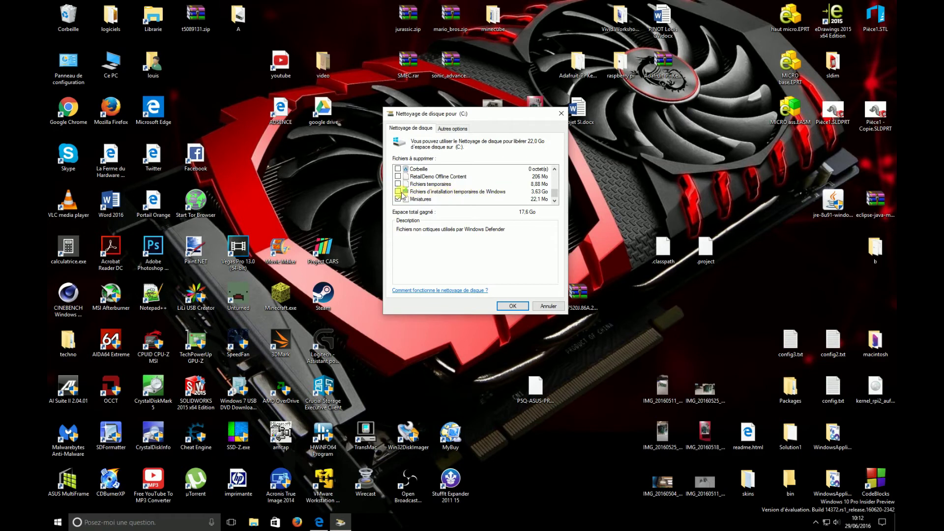
{"action": "left_click", "coordinate": [398, 191]}
Step: Confirm permanent deletion of the selected files and allow removing previous Windows installations
{"action": "left_click", "coordinate": [516, 306]}
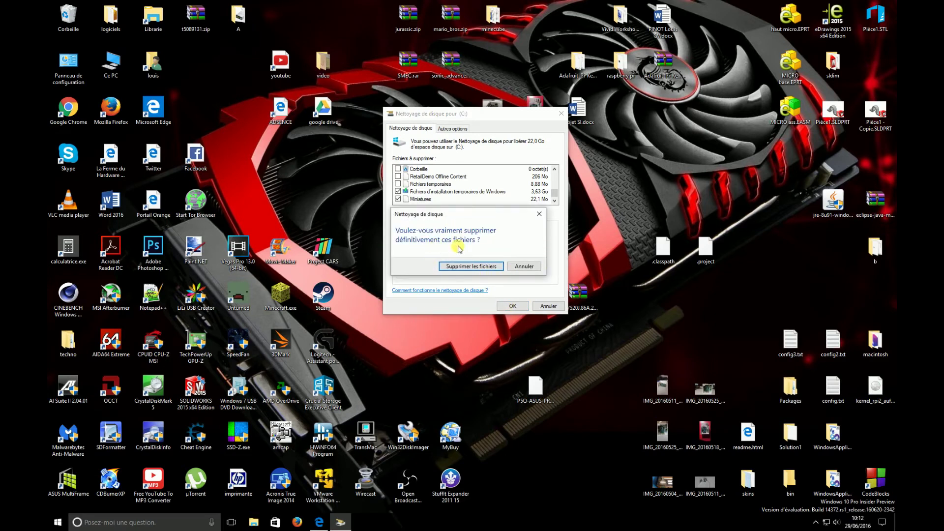
{"action": "left_click", "coordinate": [457, 262]}
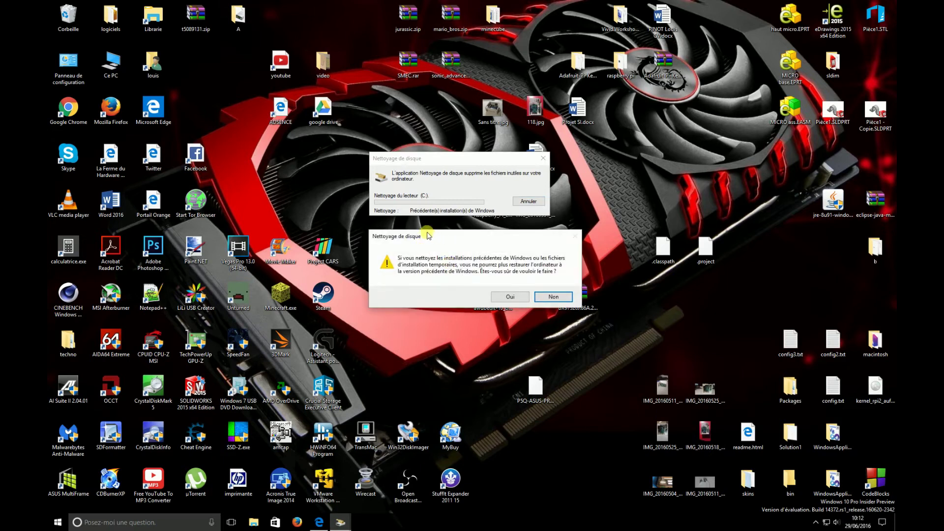
{"action": "left_click_drag", "start_coordinate": [427, 233], "coordinate": [408, 130]}
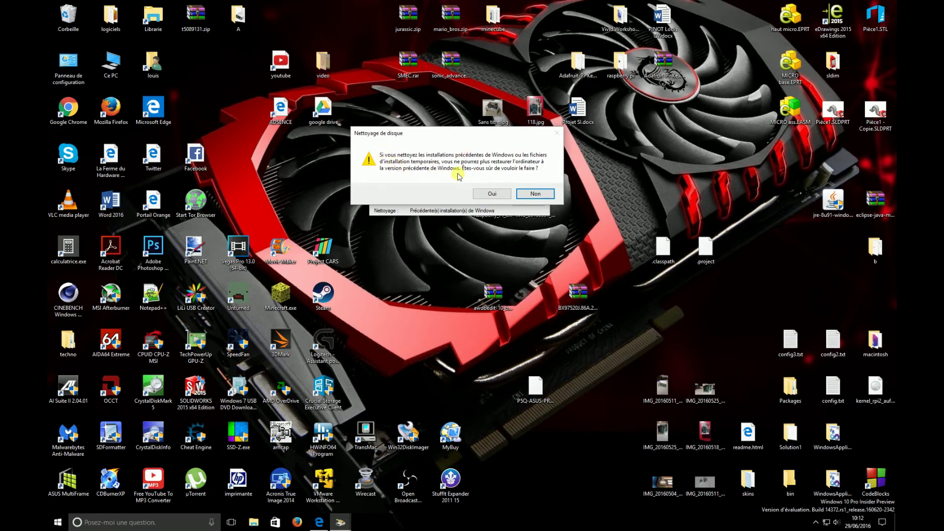
{"action": "left_click", "coordinate": [488, 193]}
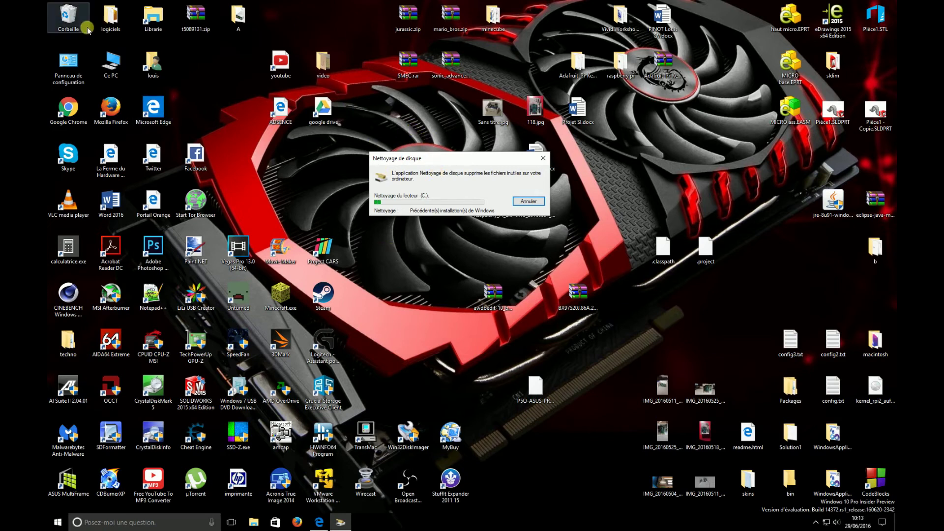
{"action": "double_click", "coordinate": [110, 61]}
{"action": "double_click", "coordinate": [434, 211]}
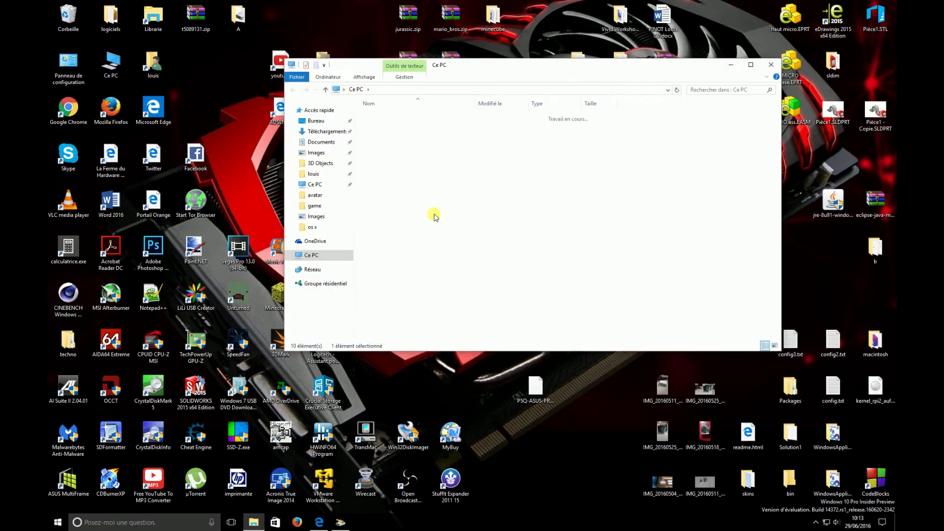
{"action": "left_click", "coordinate": [292, 90]}
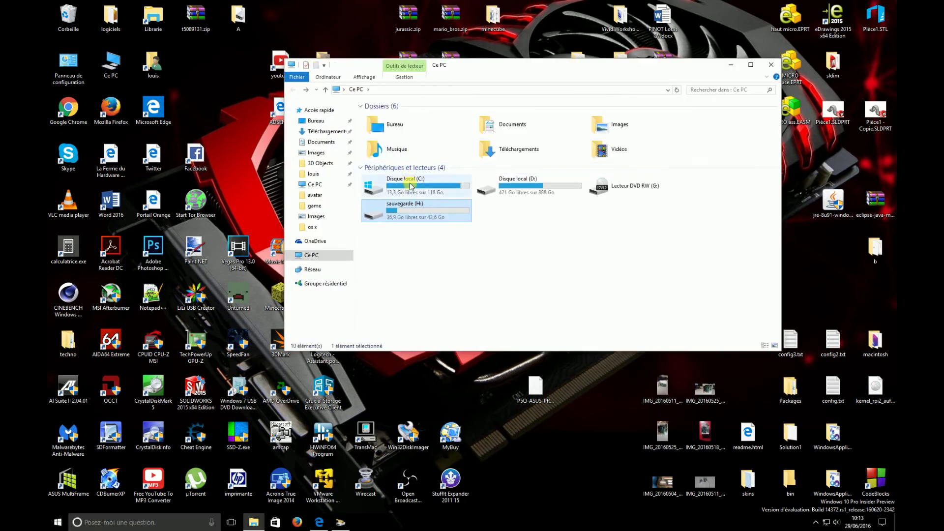
{"action": "double_click", "coordinate": [389, 186]}
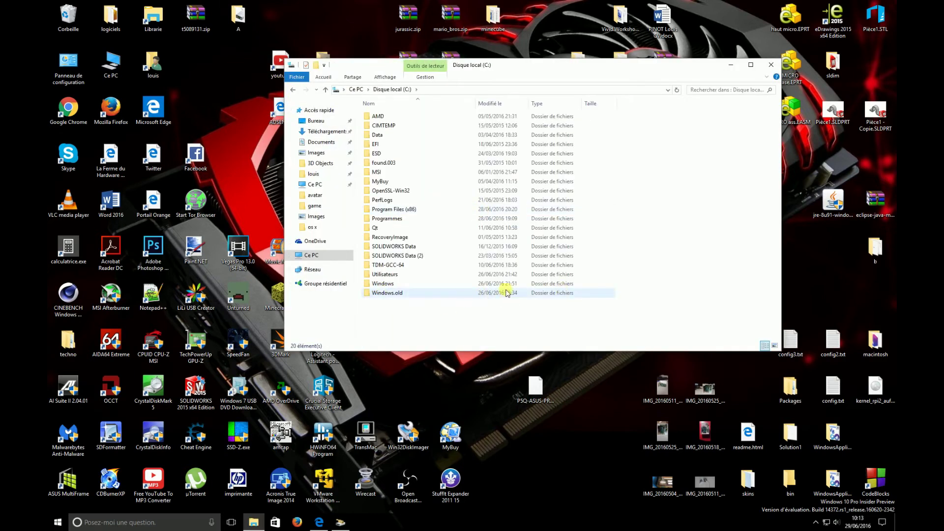
{"action": "left_click", "coordinate": [769, 65]}
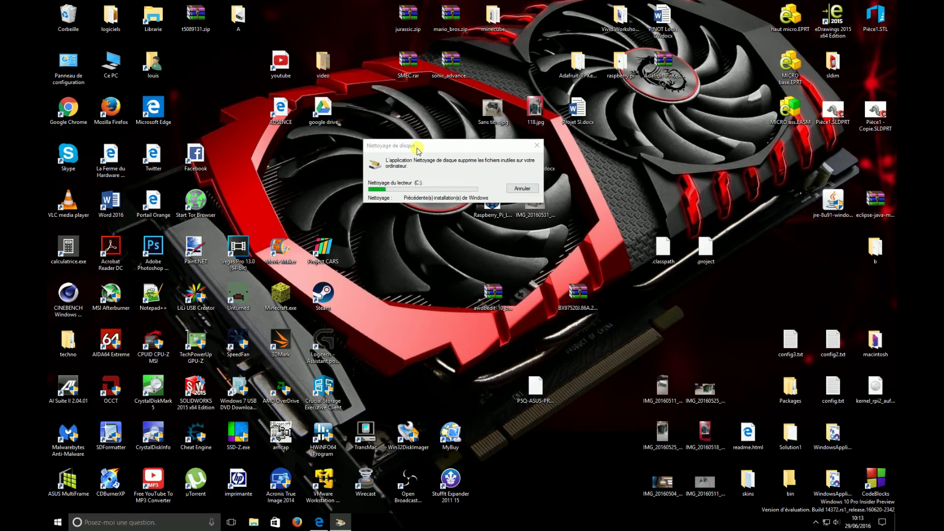
{"action": "key", "text": "super"}
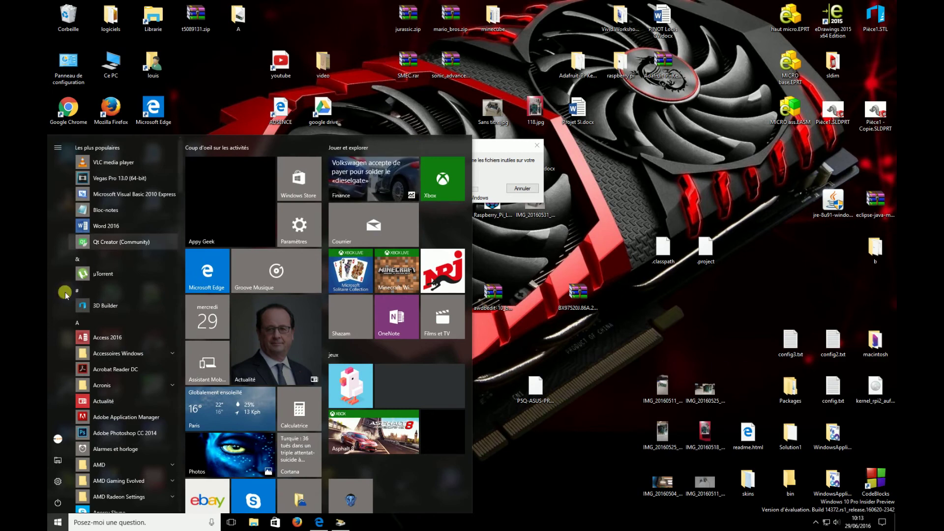
{"action": "scroll", "coordinate": [126, 335], "scroll_direction": "down", "scroll_amount": 10}
{"action": "scroll", "coordinate": [126, 332], "scroll_direction": "down", "scroll_amount": 5}
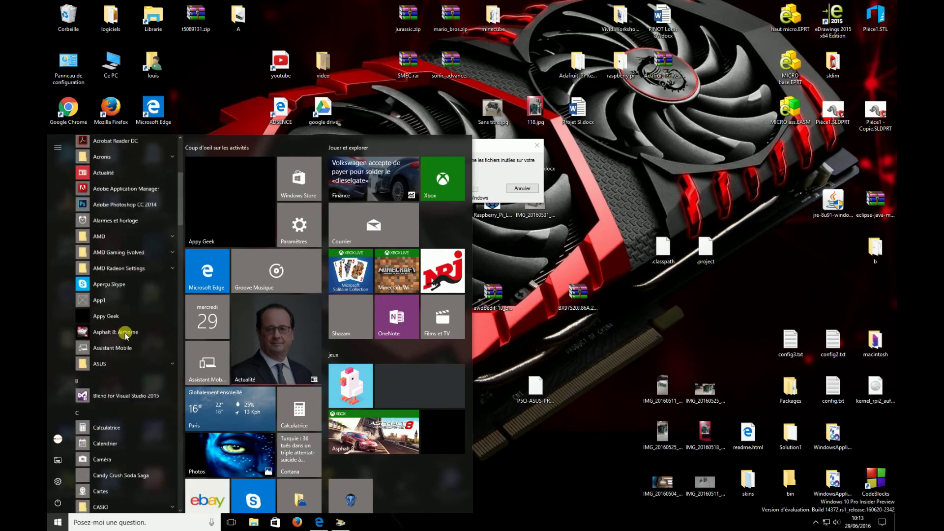
{"action": "key", "text": "super"}
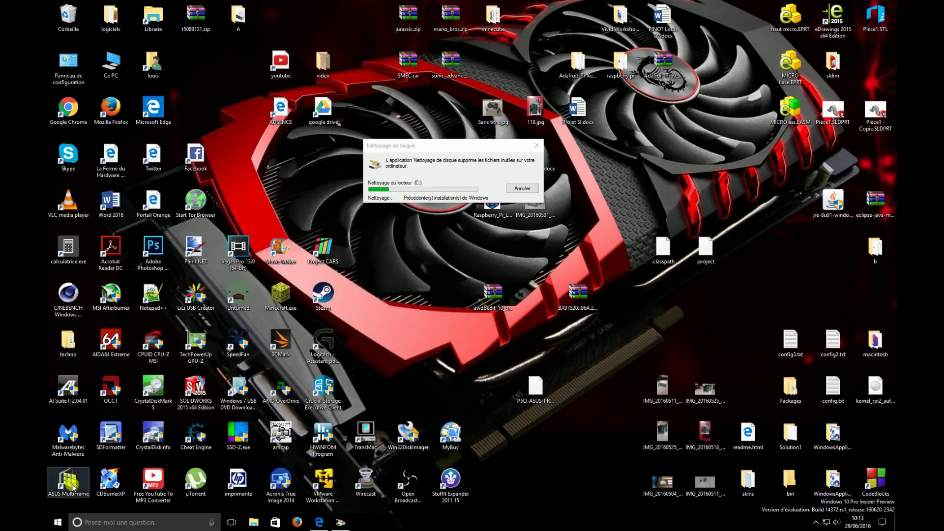
{"action": "left_click", "coordinate": [58, 522]}
{"action": "left_click", "coordinate": [58, 510]}
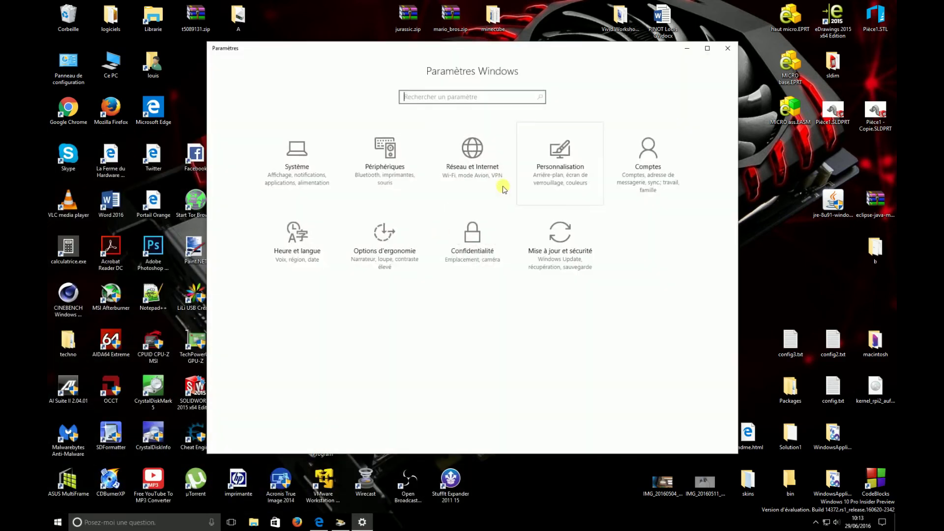
{"action": "key", "text": "Return"}
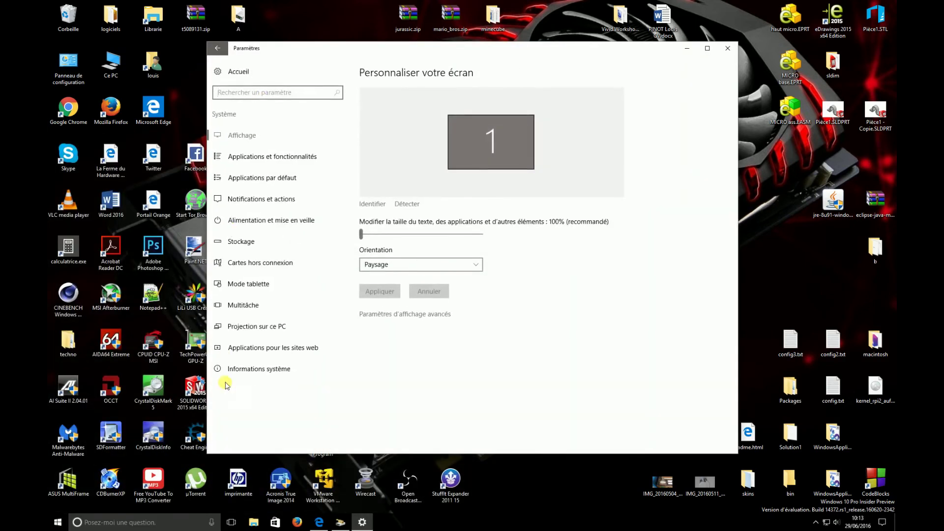
{"action": "left_click", "coordinate": [728, 49]}
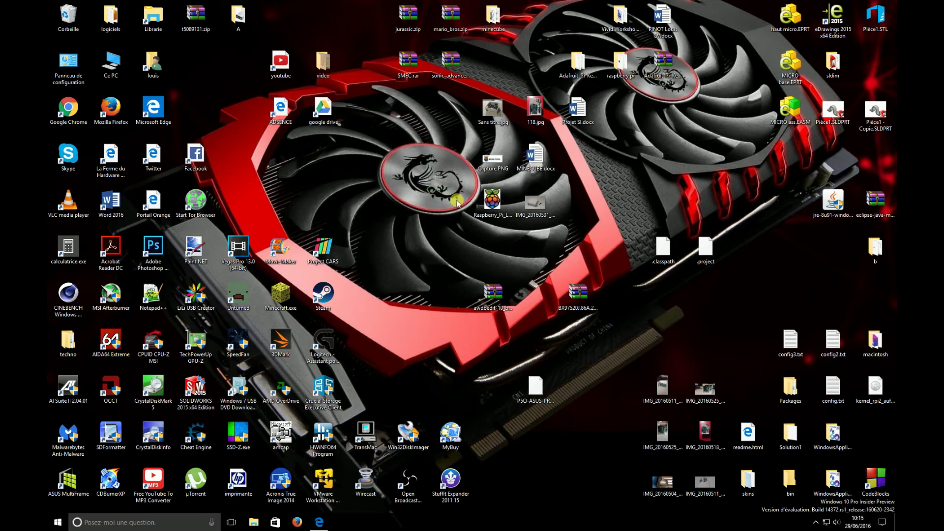
{"action": "left_click", "coordinate": [367, 170]}
Step: Open Computer Management via Gérer on the Ce PC desktop icon
{"action": "left_click", "coordinate": [110, 62]}
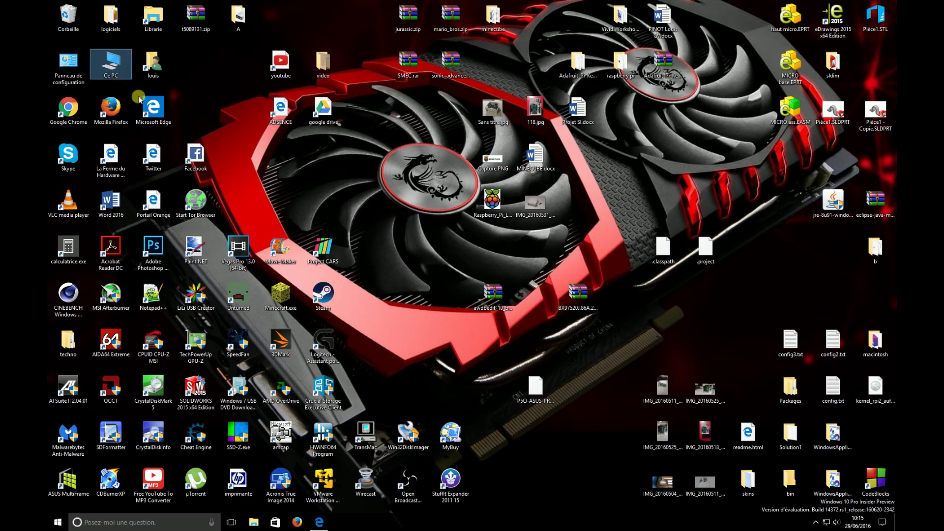
{"action": "right_click", "coordinate": [119, 66]}
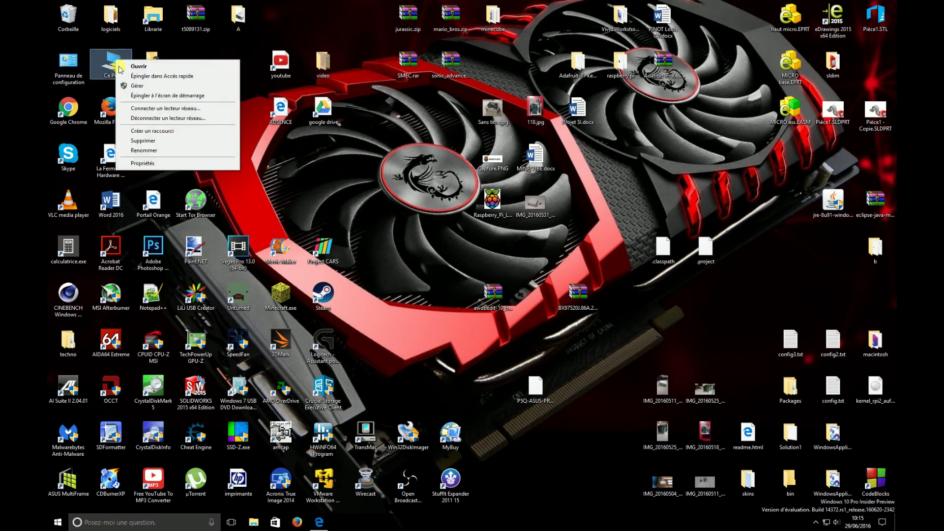
{"action": "left_click", "coordinate": [129, 95]}
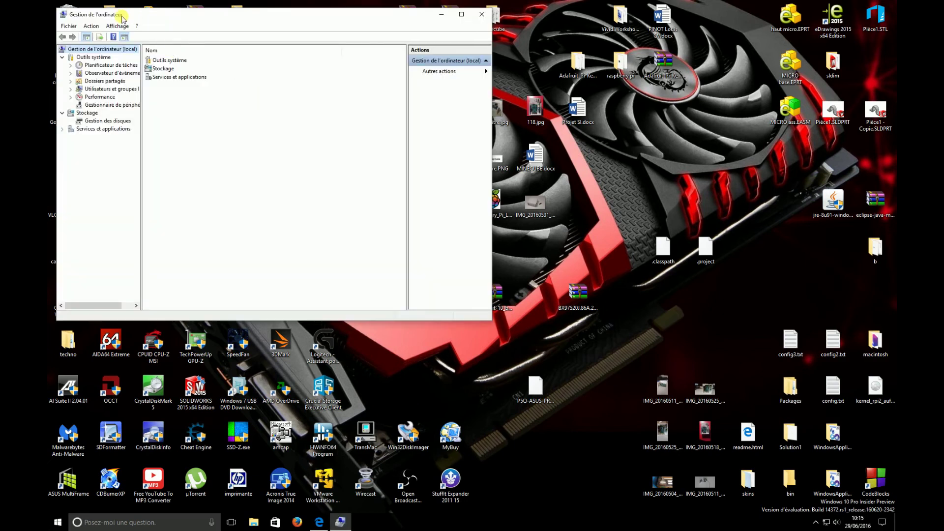
{"action": "left_click_drag", "start_coordinate": [123, 15], "coordinate": [354, 70]}
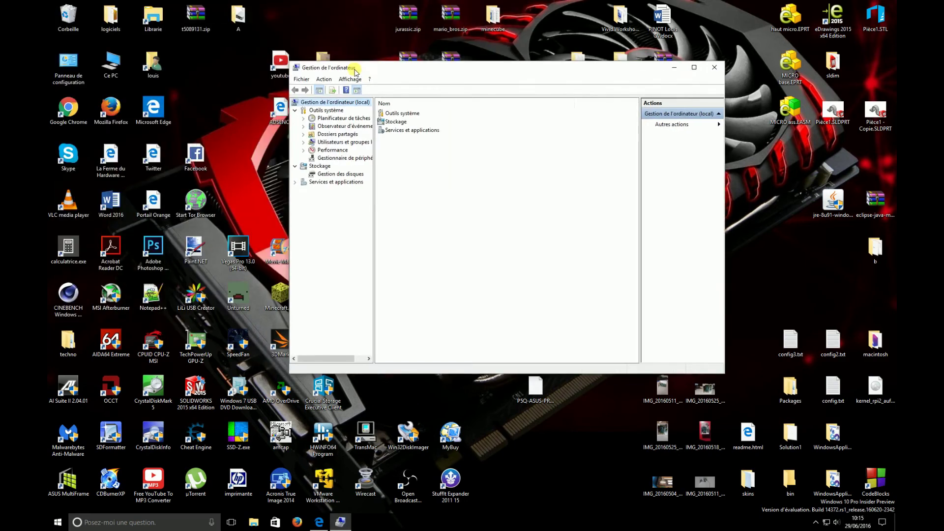
Step: Show Gestionnaire de périphériques and select the Cartes graphiques and Claviers categories
{"action": "left_click", "coordinate": [333, 161]}
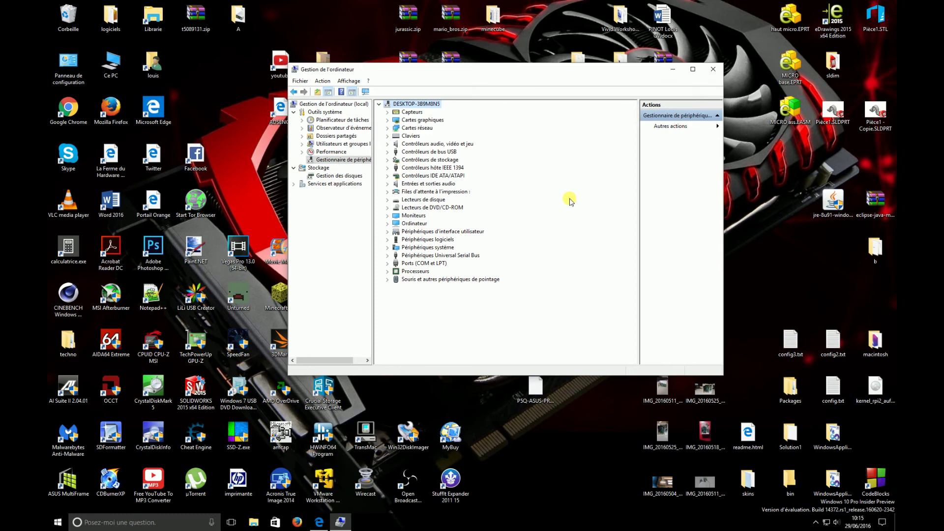
{"action": "left_click", "coordinate": [406, 121]}
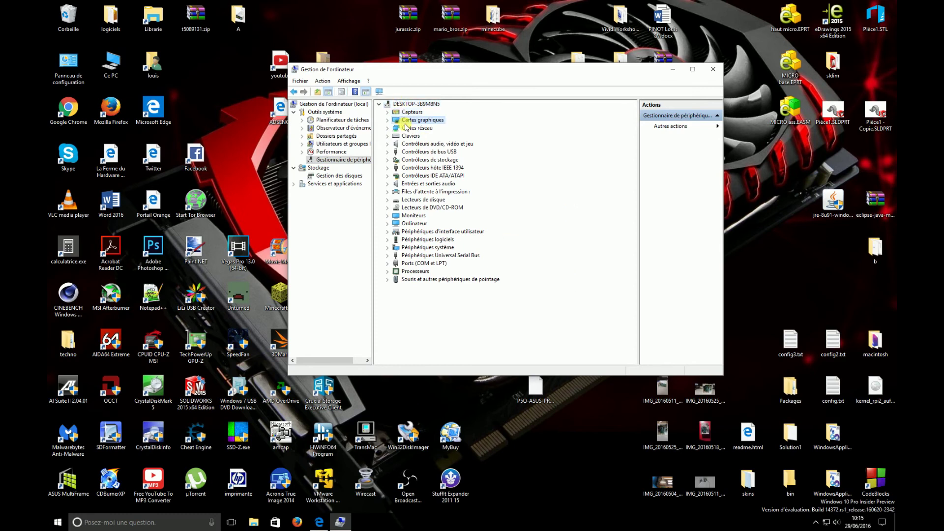
{"action": "left_click", "coordinate": [407, 137]}
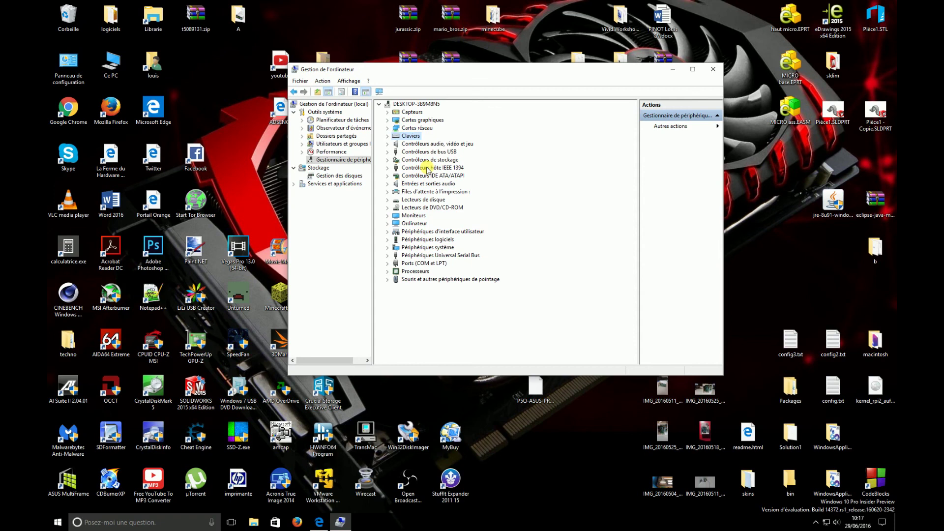
{"action": "left_click", "coordinate": [388, 120]}
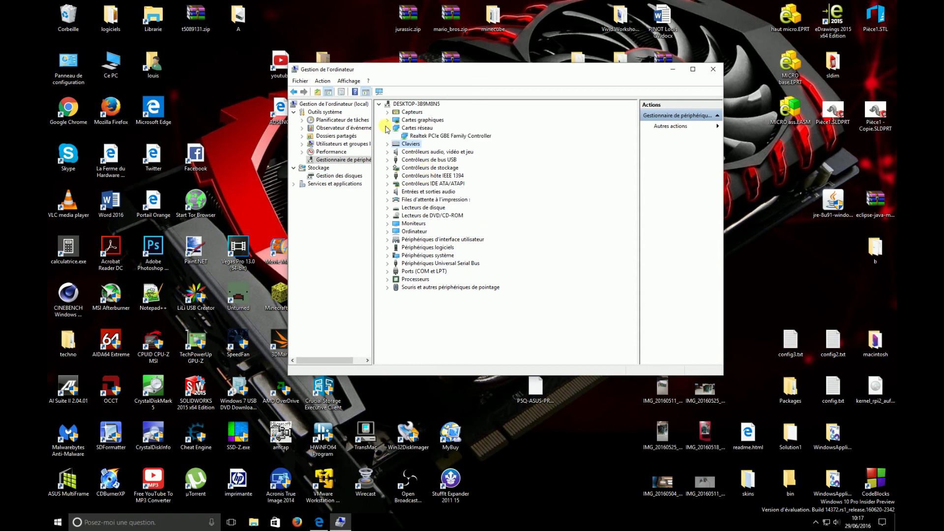
{"action": "left_click", "coordinate": [388, 120]}
{"action": "left_click", "coordinate": [388, 120]}
{"action": "left_click", "coordinate": [388, 121]}
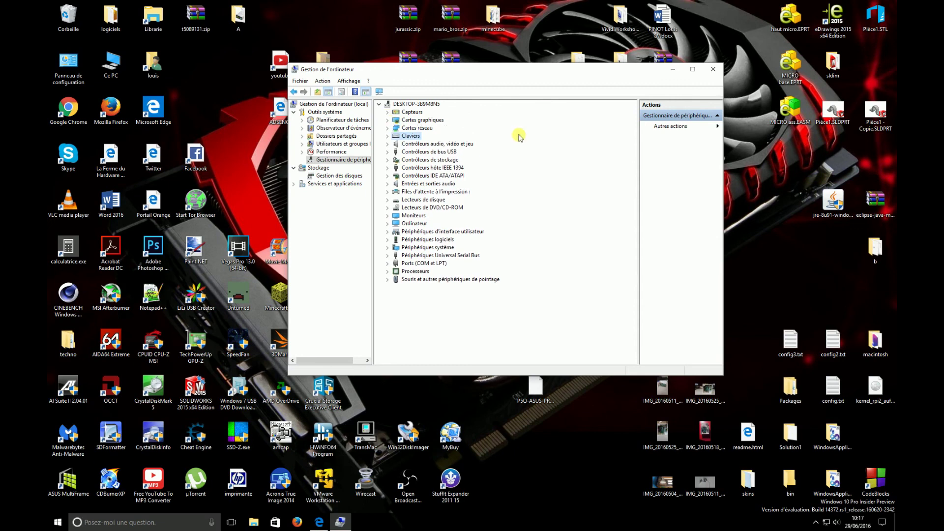